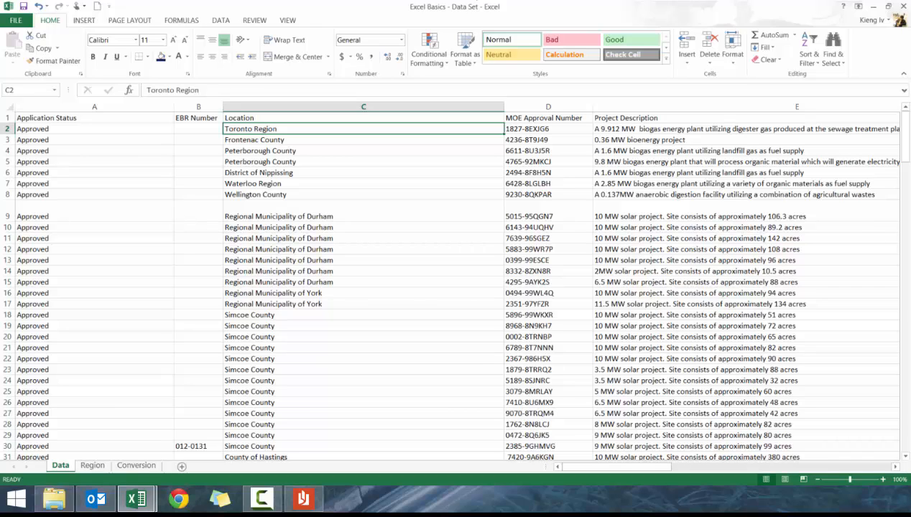
Browse the data columns to find the empty column after Capacity in the first data row
{"action": "left_click", "coordinate": [528, 129]}
{"action": "left_click", "coordinate": [548, 118]}
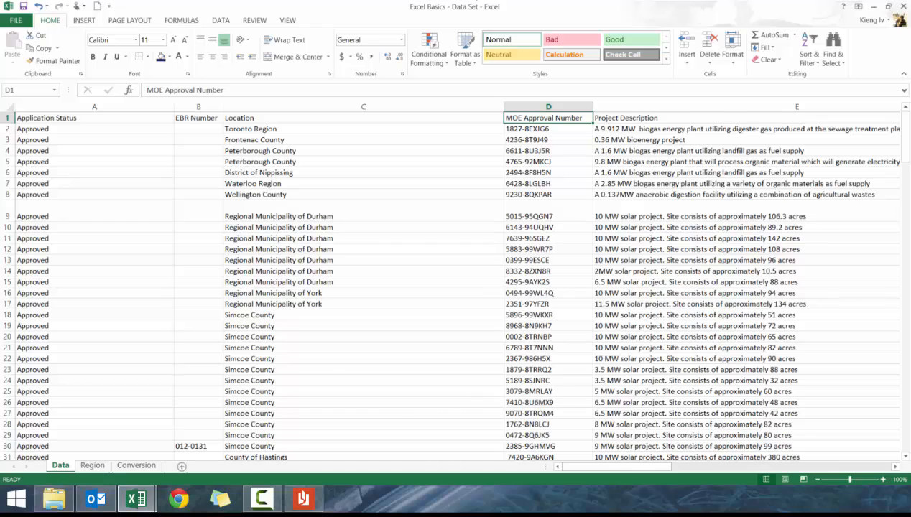
{"action": "key", "text": "ctrl+Right"}
{"action": "key", "text": "Down"}
{"action": "key", "text": "Right"}
{"action": "key", "text": "Left"}
{"action": "key", "text": "Up"}
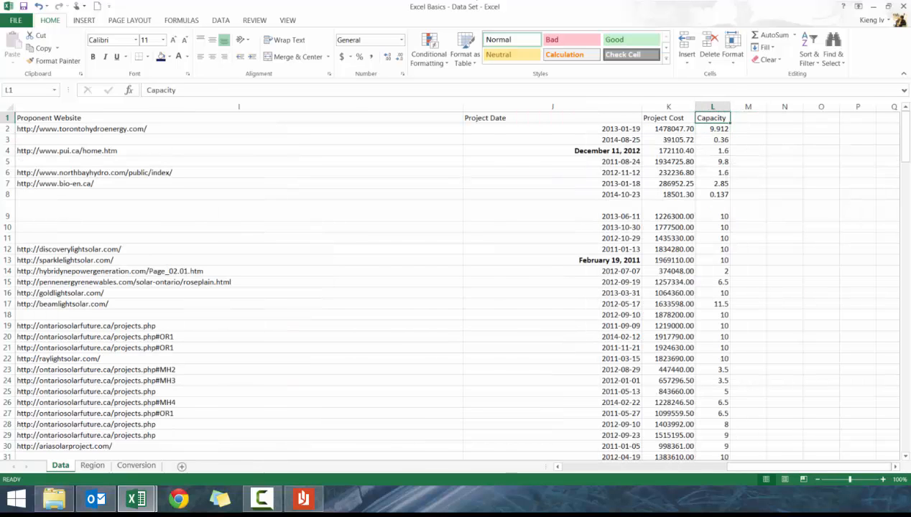
{"action": "key", "text": "Right"}
{"action": "key", "text": "Down"}
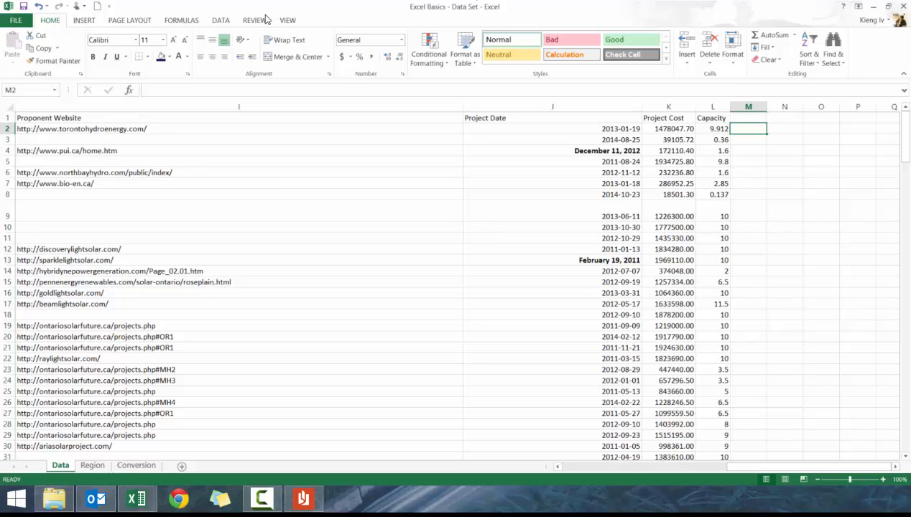
{"action": "left_click", "coordinate": [286, 21]}
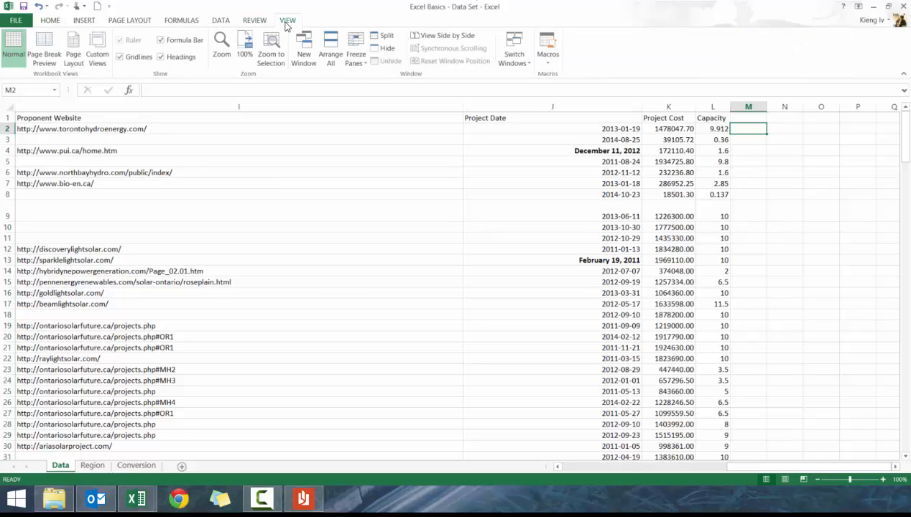
{"action": "left_click", "coordinate": [356, 58]}
{"action": "left_click", "coordinate": [398, 119]}
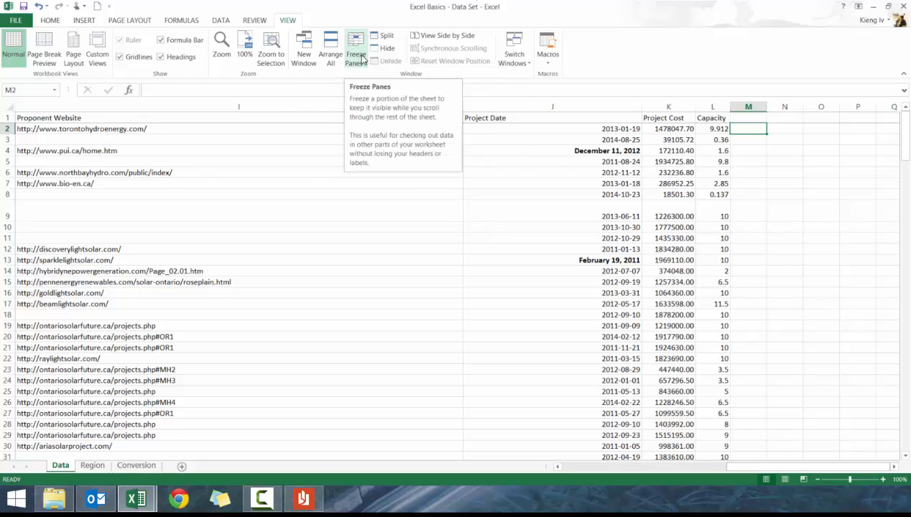
Begin an IF formula in M2 testing whether the location in C2 equals "Toronto Region"
{"action": "type", "text": "="}
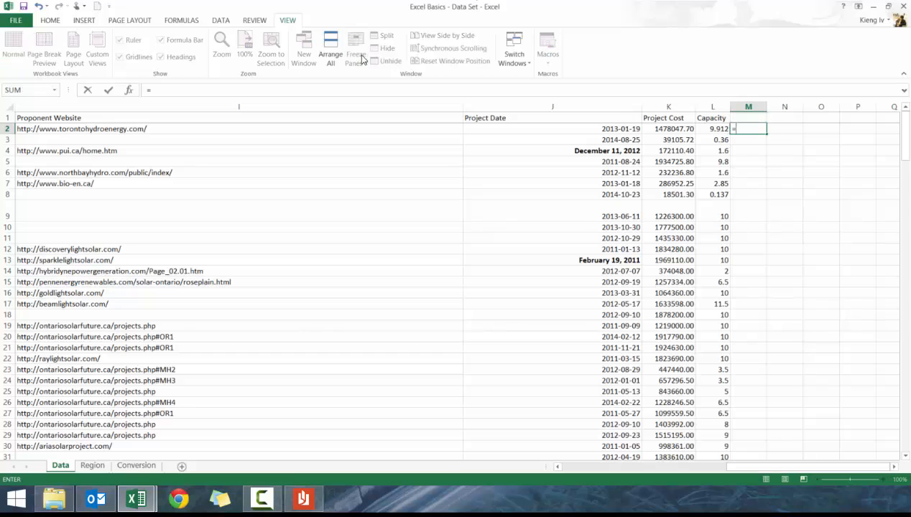
{"action": "type", "text": "IF("}
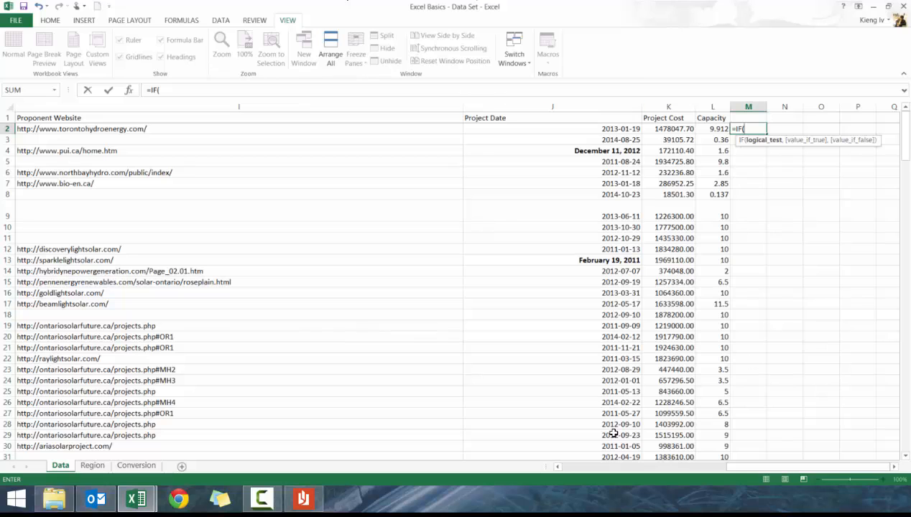
{"action": "left_click", "coordinate": [566, 465]}
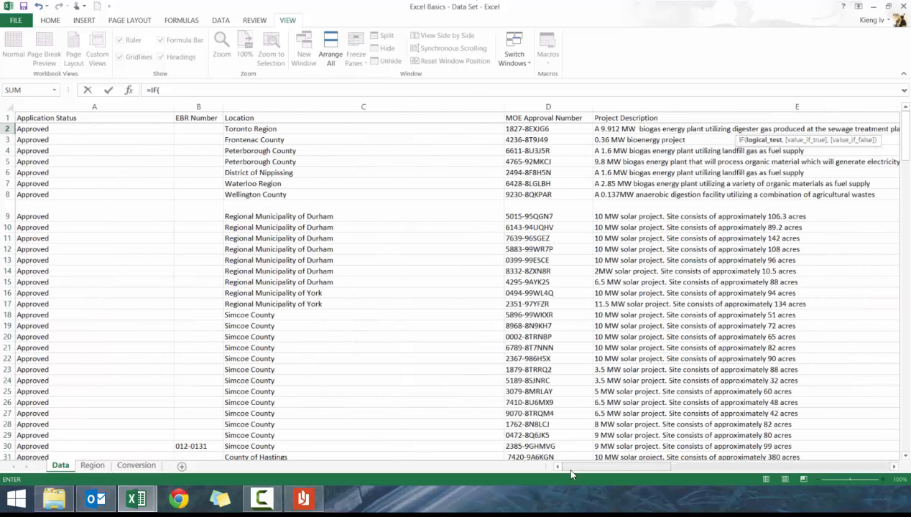
{"action": "left_click", "coordinate": [271, 131]}
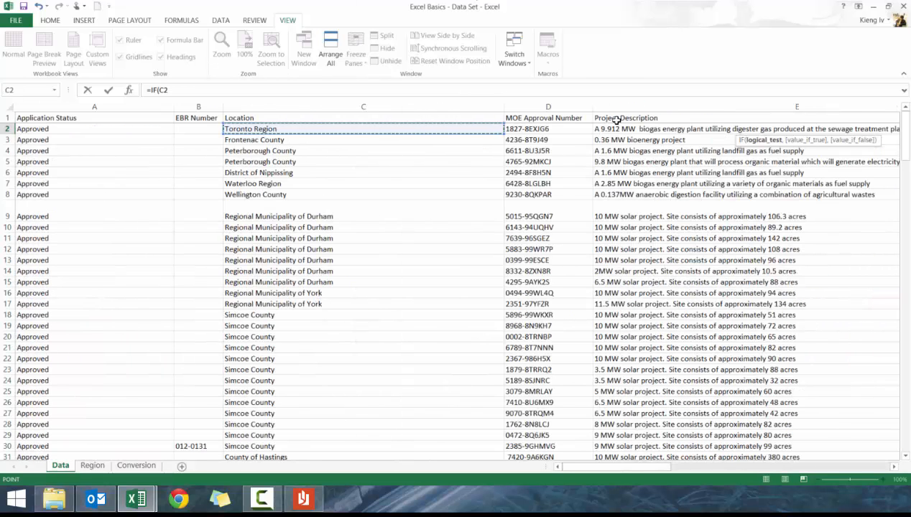
{"action": "type", "text": "="}
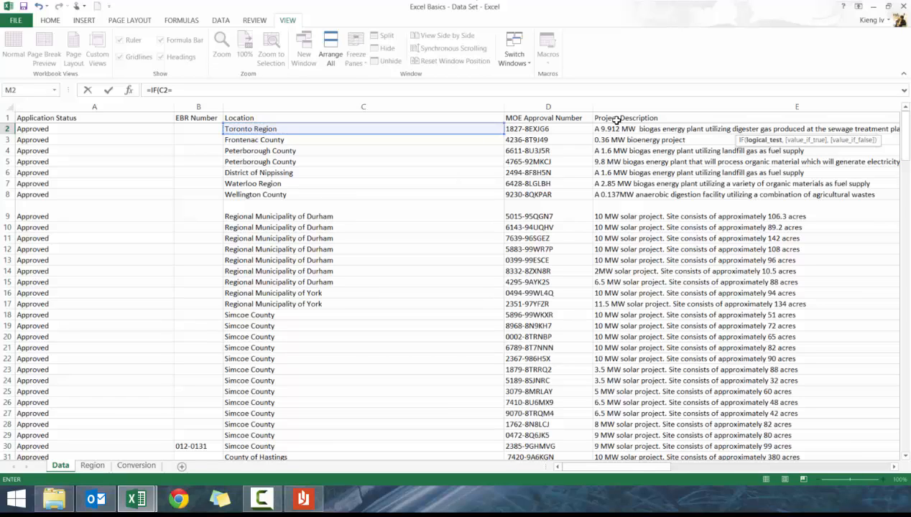
{"action": "type", "text": "\"Toronto Region\","}
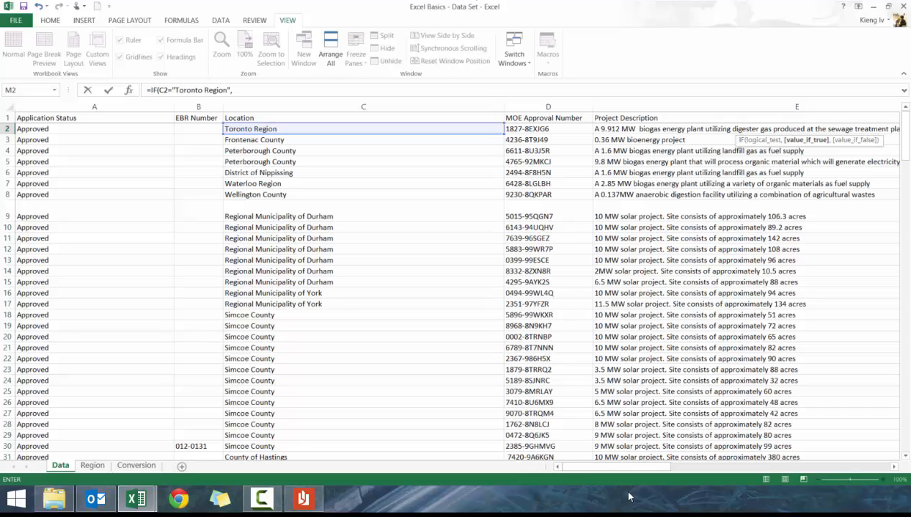
Complete the IF formula to return L2*0.9 when true and L2 otherwise, and enter it
{"action": "left_click_drag", "start_coordinate": [618, 467], "coordinate": [876, 460]}
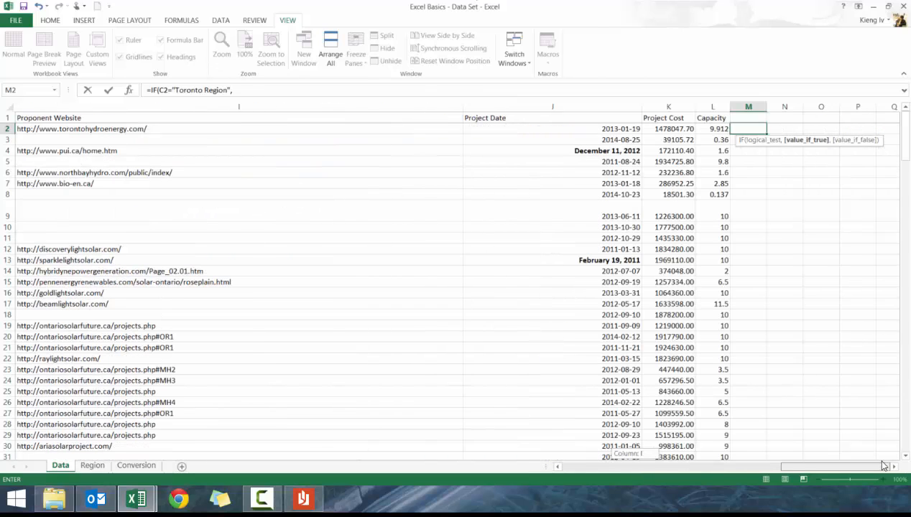
{"action": "left_click", "coordinate": [698, 129]}
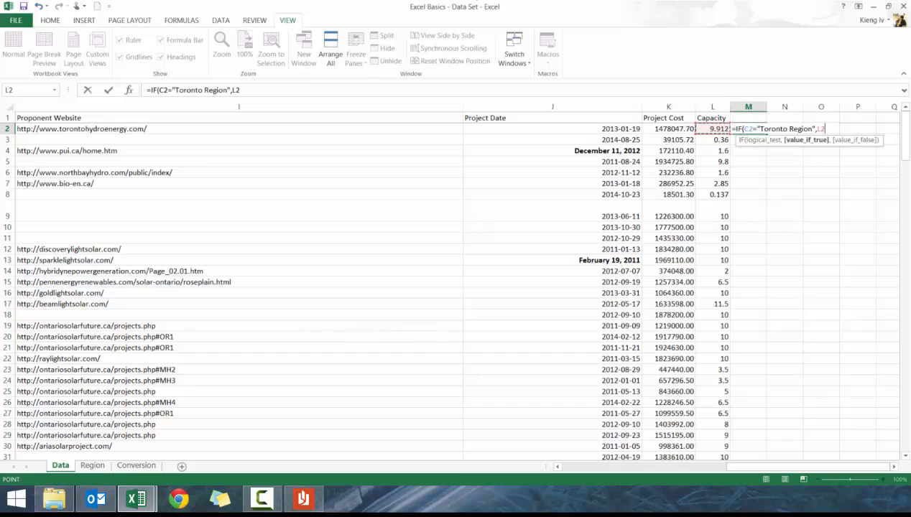
{"action": "type", "text": "*0.9,"}
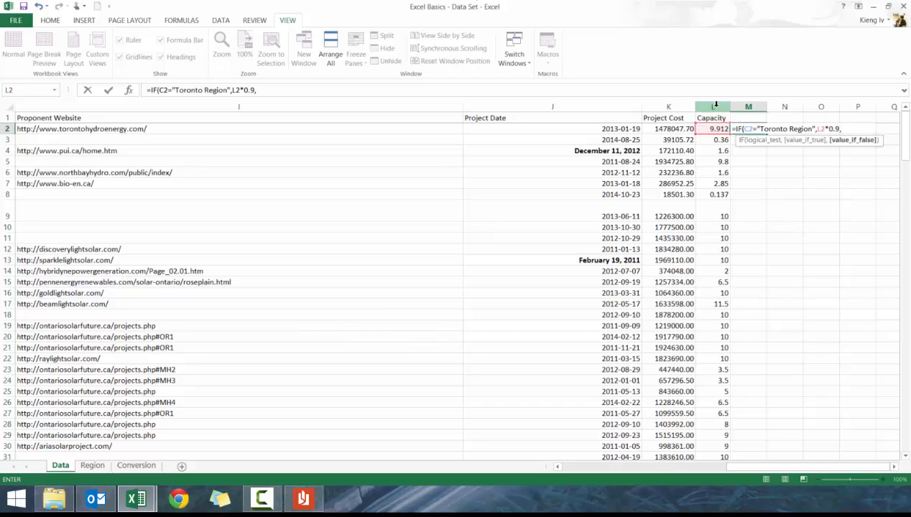
{"action": "left_click", "coordinate": [705, 128]}
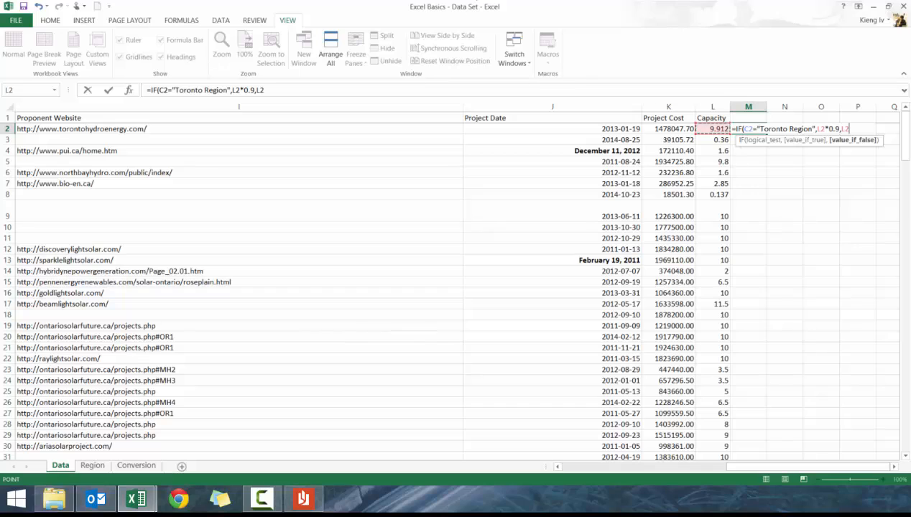
{"action": "type", "text": ")"}
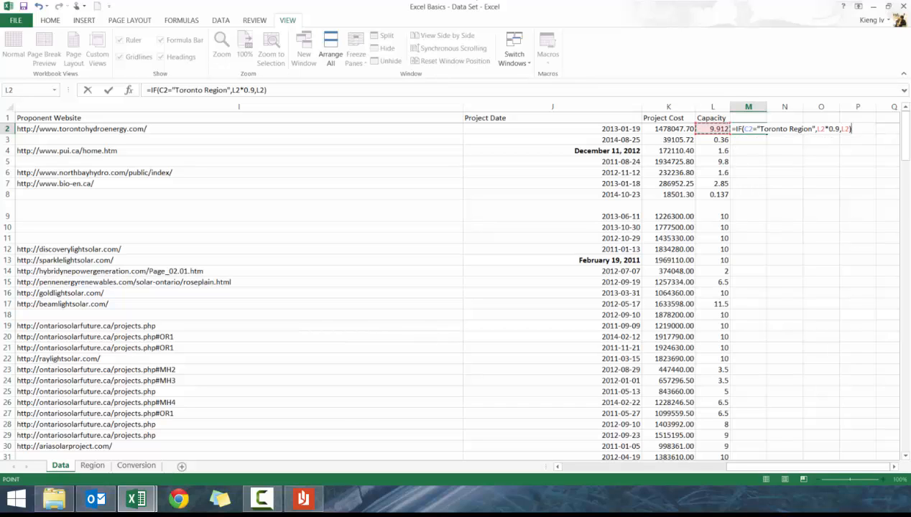
{"action": "key", "text": "Return"}
Fill the IF formula down column M for all data rows and inspect the copied formula
{"action": "left_click", "coordinate": [749, 130]}
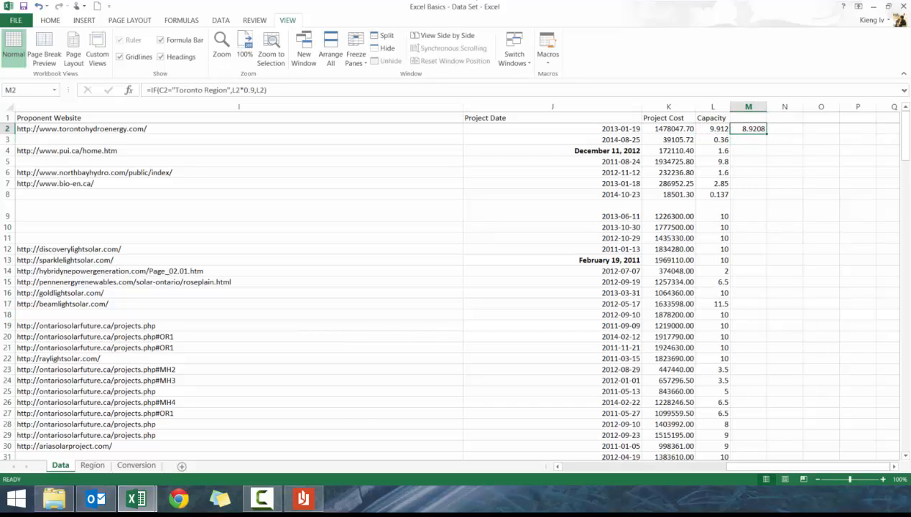
{"action": "double_click", "coordinate": [766, 134]}
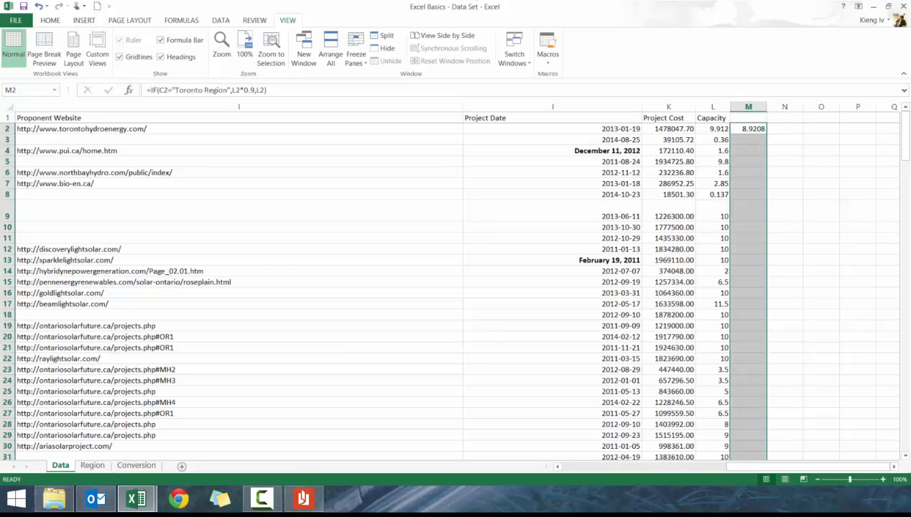
{"action": "left_click", "coordinate": [733, 140]}
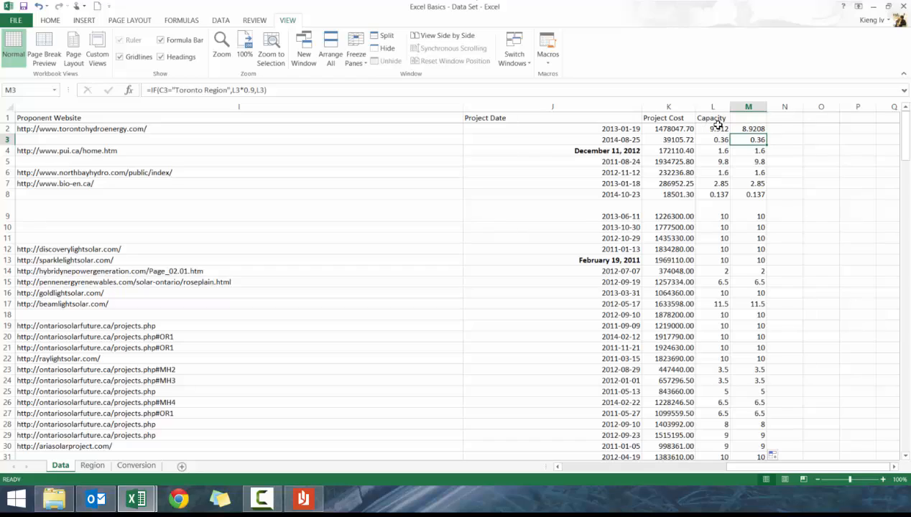
Delete all the IF formula results from column M
{"action": "left_click_drag", "start_coordinate": [754, 128], "coordinate": [10, 175]}
{"action": "left_click", "coordinate": [362, 118]}
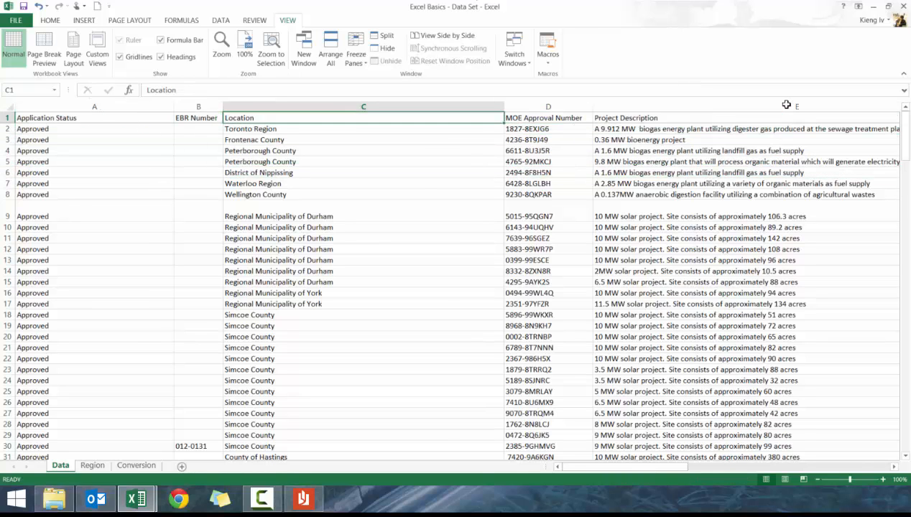
{"action": "key", "text": "ctrl+Right"}
{"action": "key", "text": "Down"}
{"action": "key", "text": "Right"}
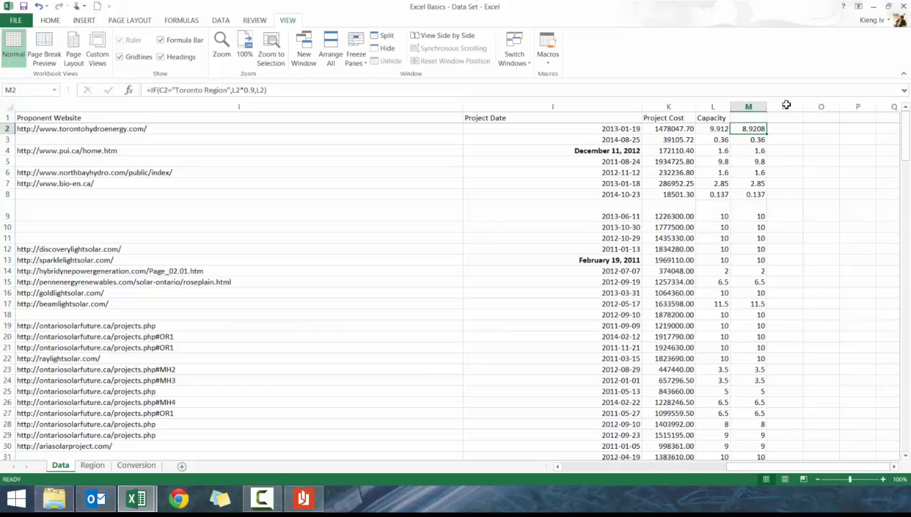
{"action": "key", "text": "ctrl+shift+Down"}
{"action": "key", "text": "Delete"}
{"action": "key", "text": "ctrl+Up"}
{"action": "key", "text": "Left"}
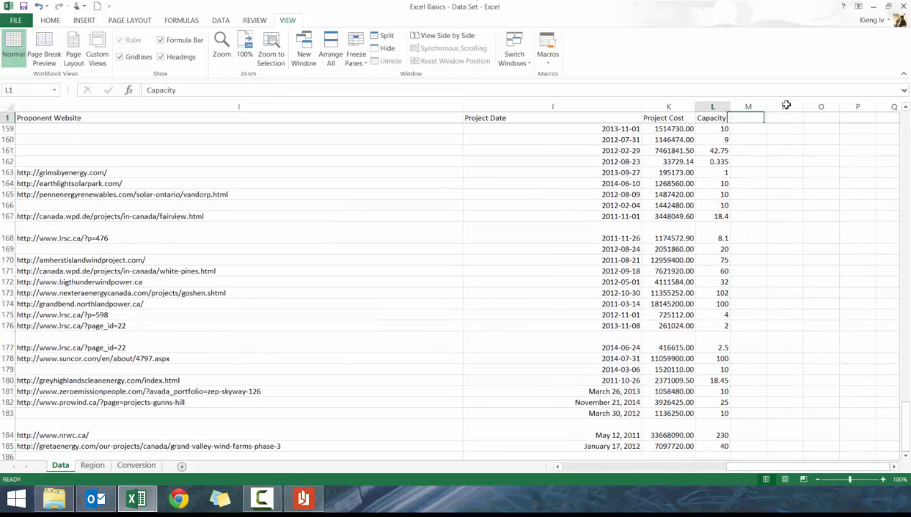
Check where the Capacity data in column L ends, then return to cell M2
{"action": "key", "text": "Down"}
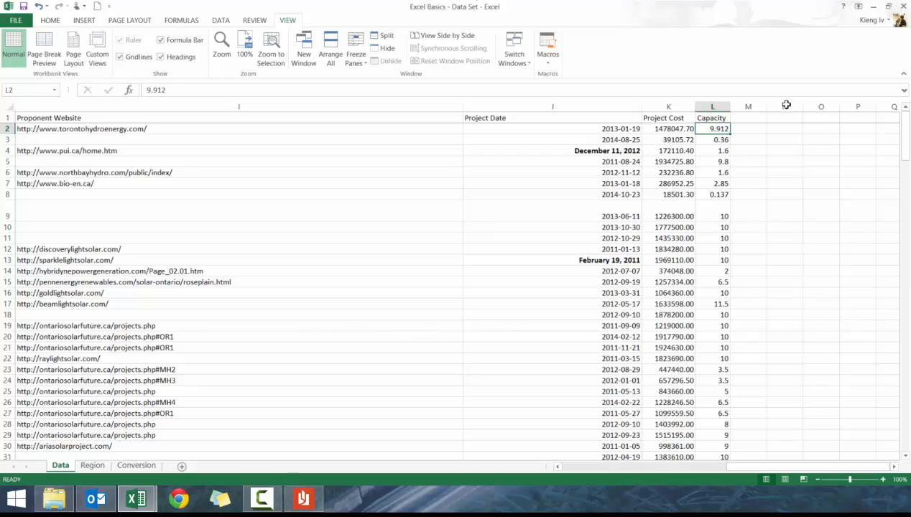
{"action": "key", "text": "ctrl+Down"}
{"action": "key", "text": "Down"}
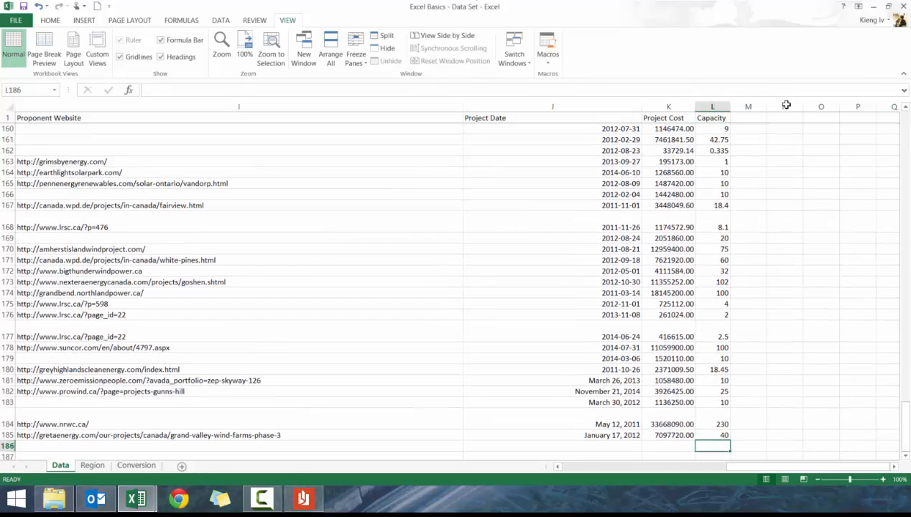
{"action": "key", "text": "Up"}
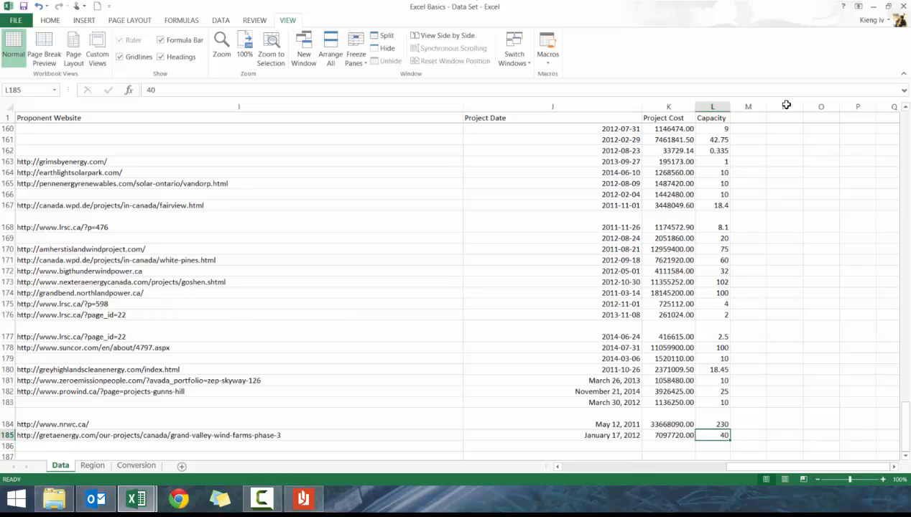
{"action": "key", "text": "ctrl+Up"}
{"action": "key", "text": "Down"}
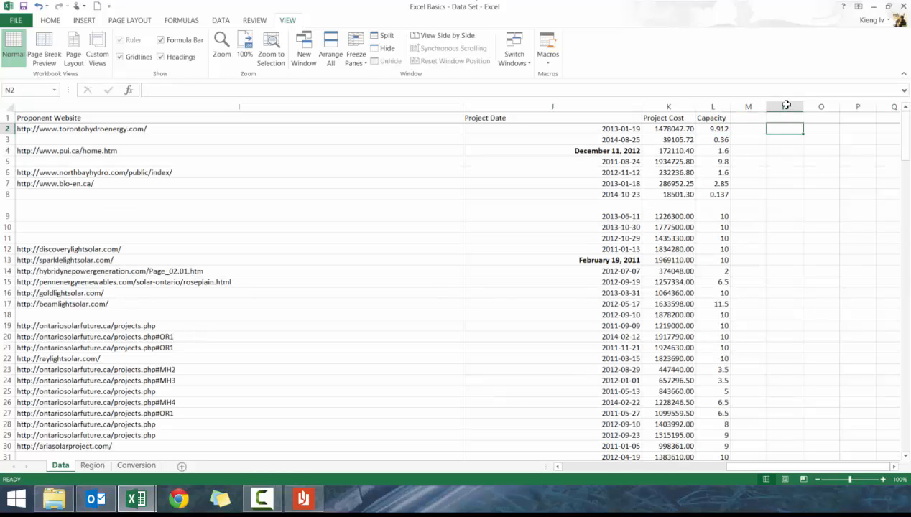
{"action": "key", "text": "Right"}
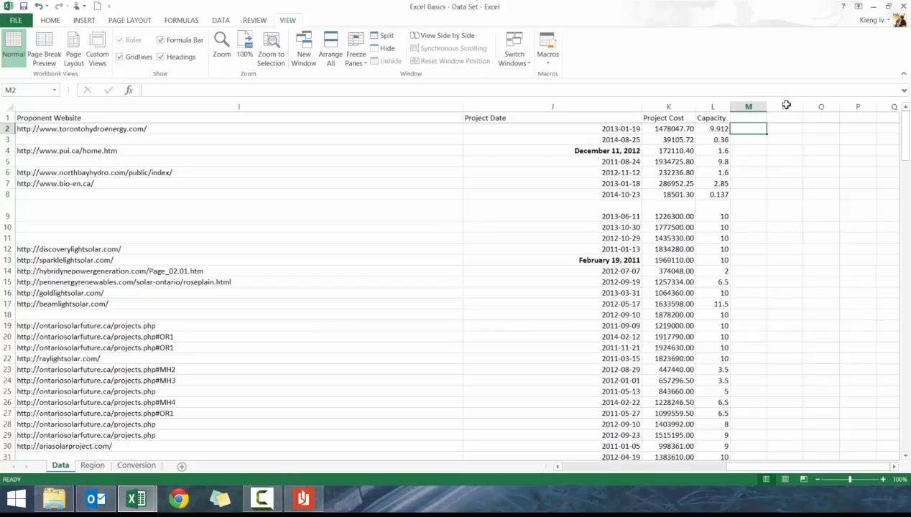
Start a COUNTIF formula in M2 using the entire Capacity column L as its range
{"action": "type", "text": "="}
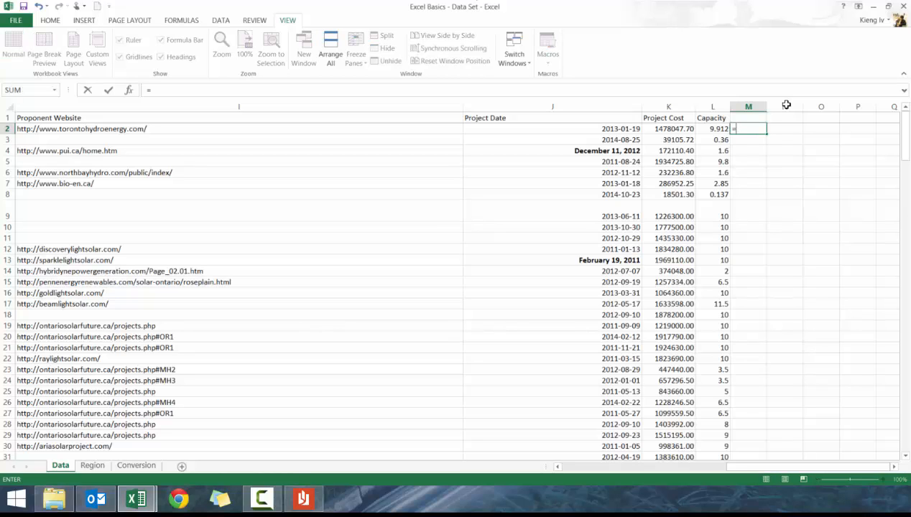
{"action": "type", "text": "counti"}
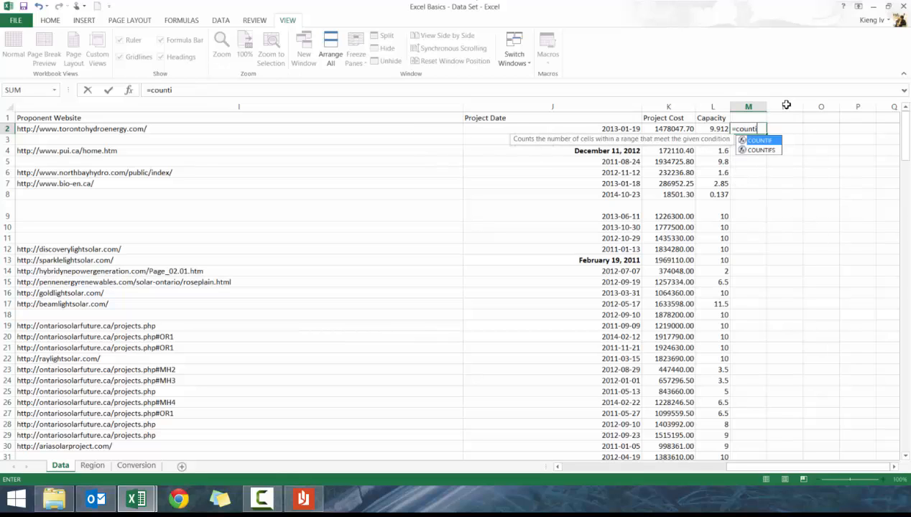
{"action": "type", "text": "f("}
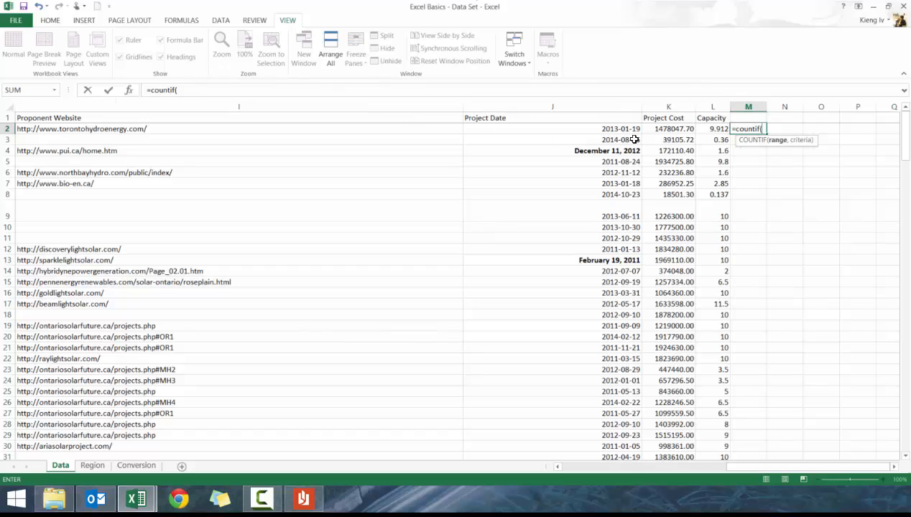
{"action": "left_click", "coordinate": [712, 107]}
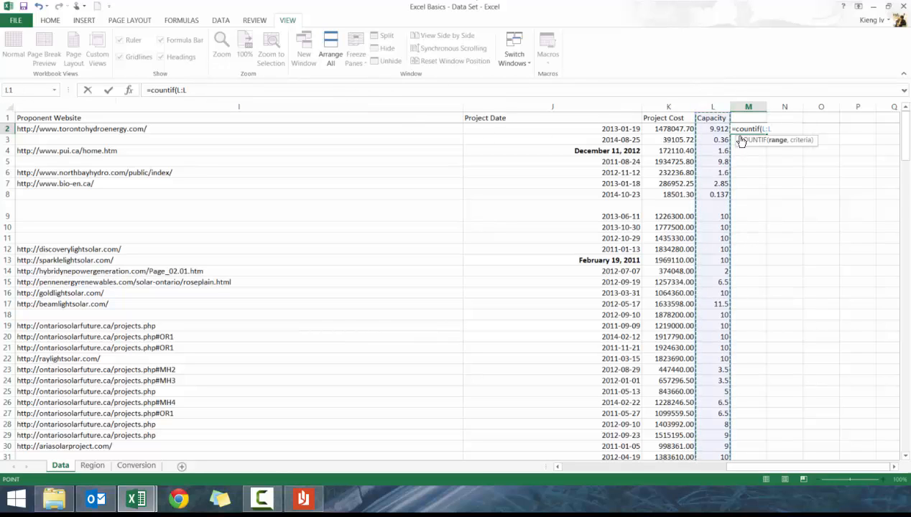
{"action": "type", "text": ","}
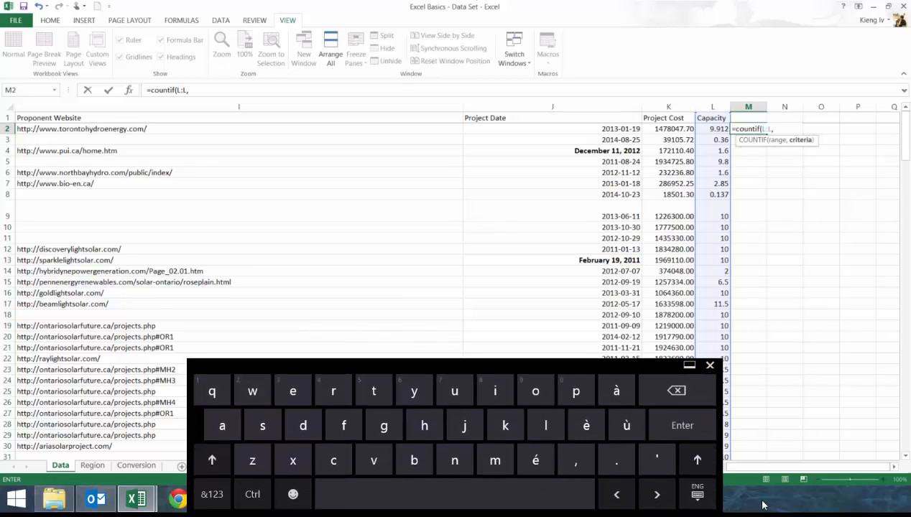
{"action": "left_click", "coordinate": [700, 494]}
{"action": "left_click", "coordinate": [661, 390]}
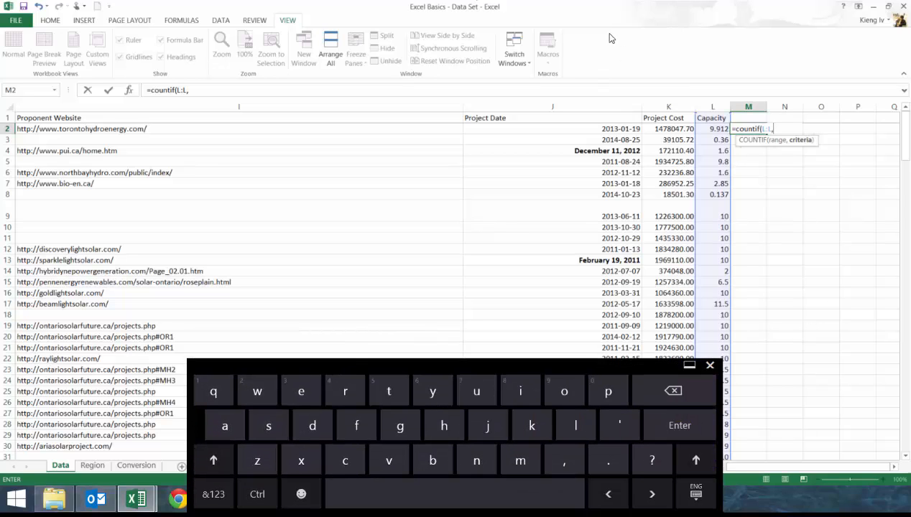
{"action": "left_click", "coordinate": [710, 365]}
Finish the COUNTIF formula with the criterion ">50" and enter it
{"action": "left_click", "coordinate": [195, 89]}
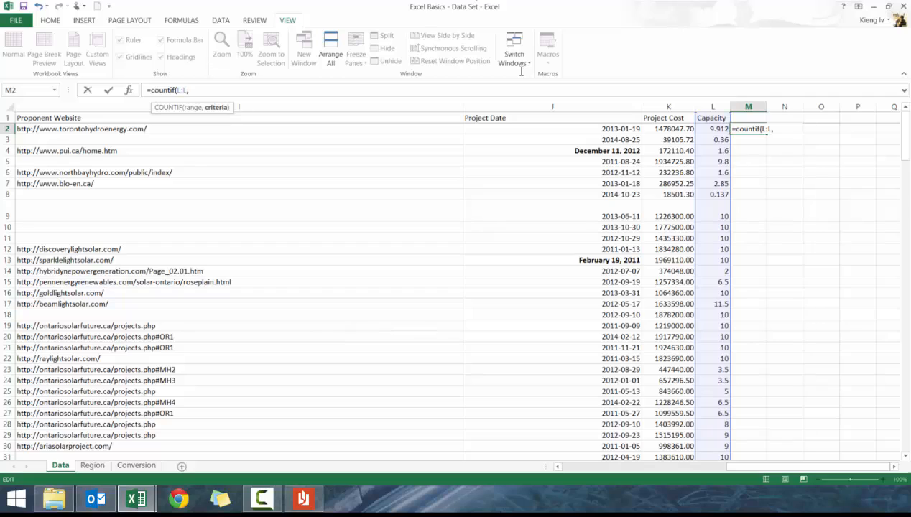
{"action": "type", "text": "\">50\")"}
{"action": "key", "text": "Return"}
{"action": "key", "text": "Up"}
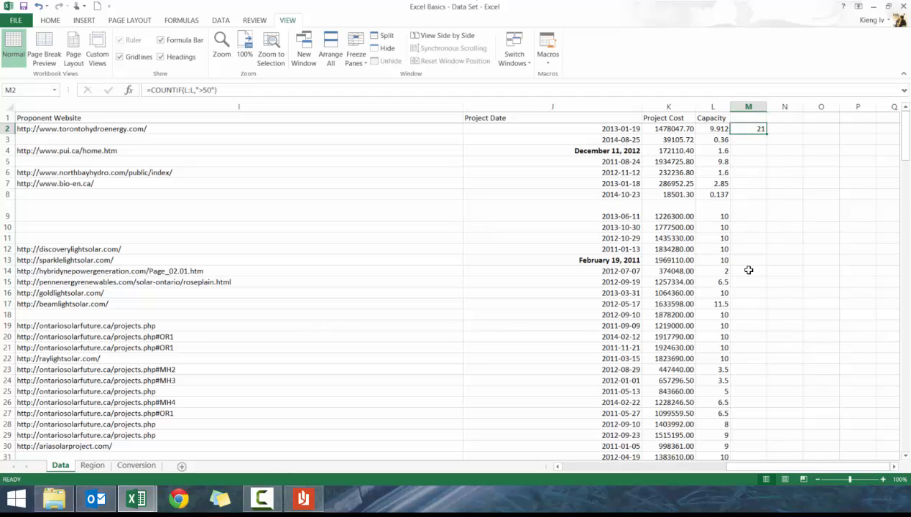
Change the COUNTIF criterion in M2 to ">30", then to ">300"
{"action": "left_click", "coordinate": [208, 92]}
{"action": "left_click", "coordinate": [209, 90]}
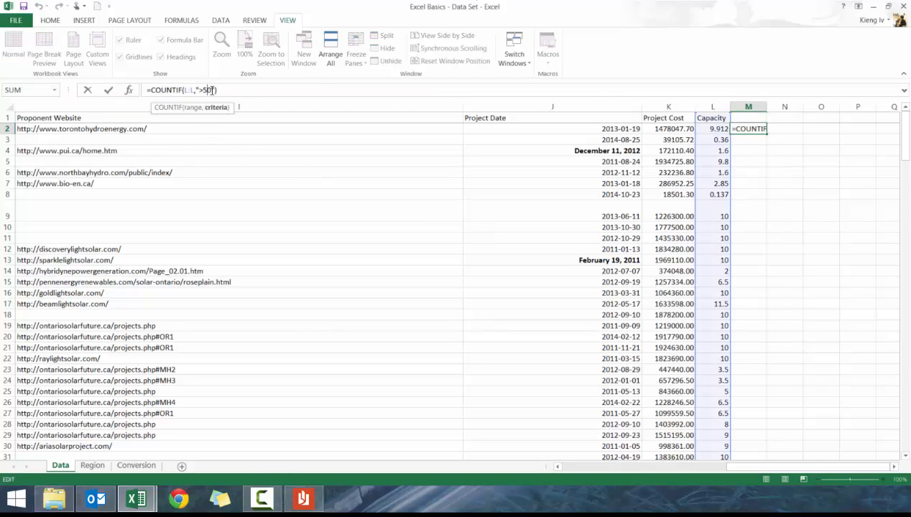
{"action": "key", "text": "BackSpace"}
{"action": "type", "text": "3"}
{"action": "key", "text": "ctrl+Return"}
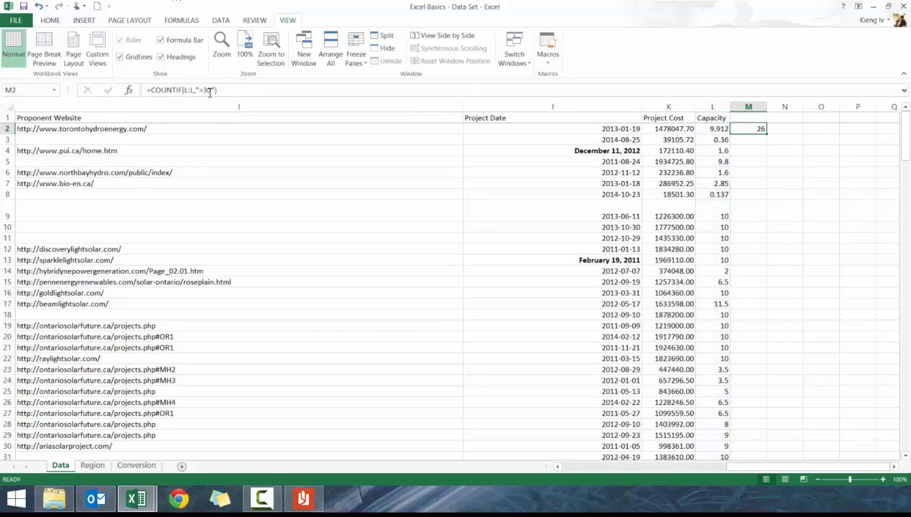
{"action": "left_click", "coordinate": [224, 90]}
{"action": "key", "text": "Escape"}
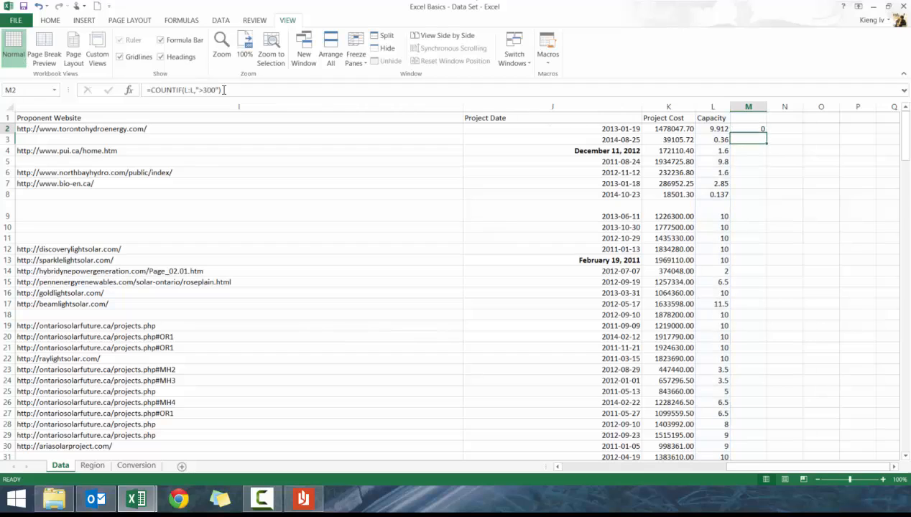
Replace M2 with a COUNTIF formula counting "Approved" entries in the whole Application Status column A
{"action": "key", "text": "Delete"}
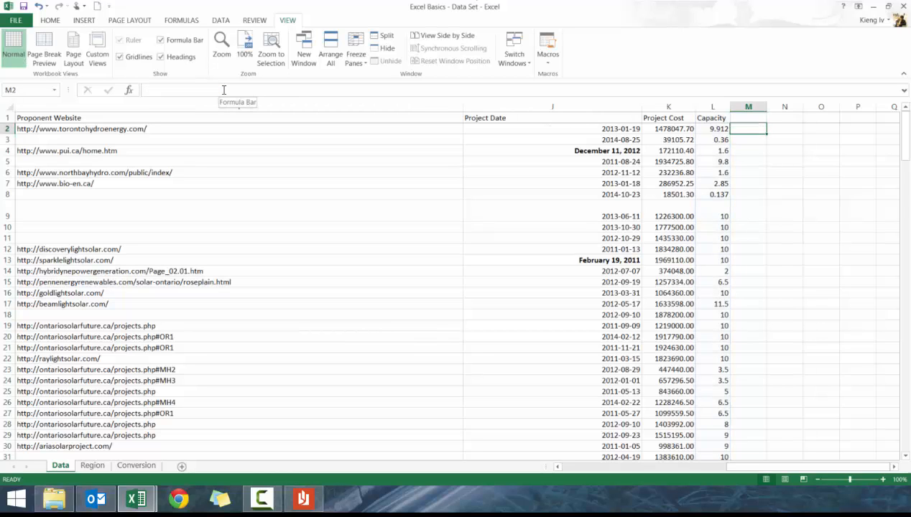
{"action": "type", "text": "=count"}
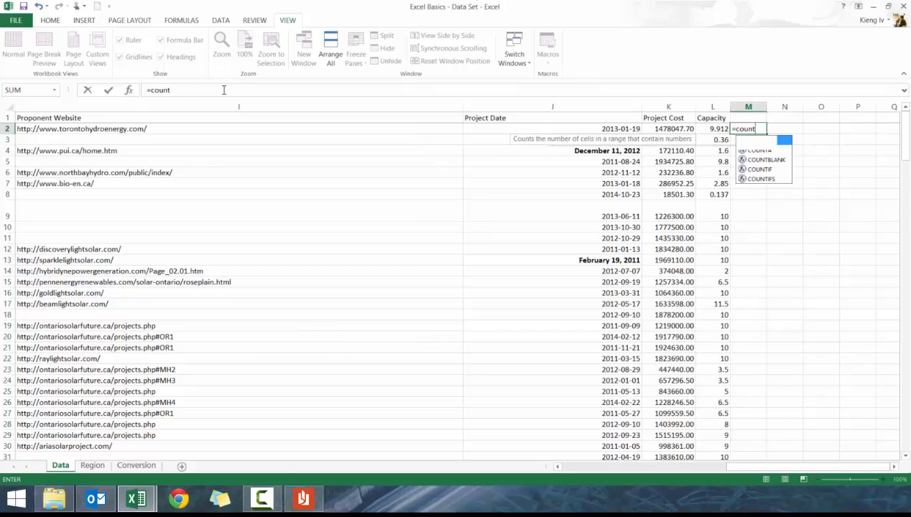
{"action": "type", "text": "if("}
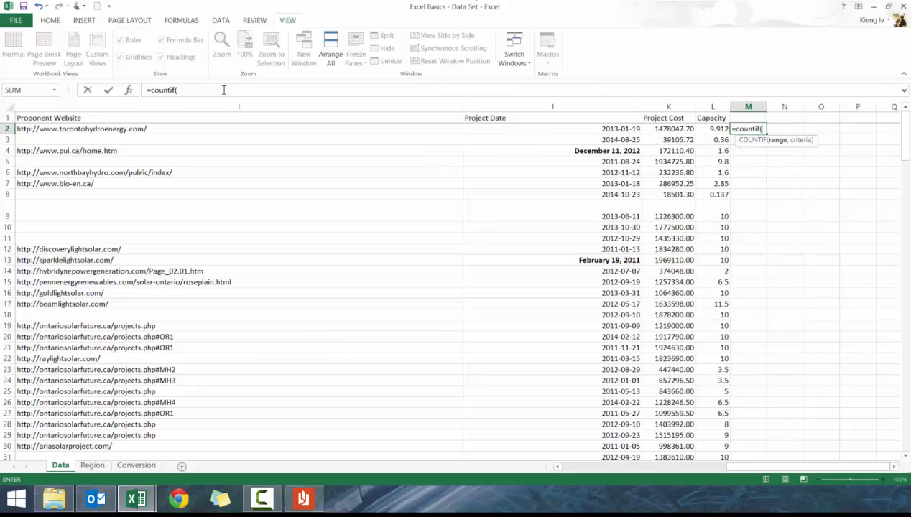
{"action": "key", "text": "Left"}
{"action": "key", "text": "Left"}
{"action": "key", "text": "Left"}
{"action": "key", "text": "Left"}
{"action": "key", "text": "Left"}
{"action": "key", "text": "Left"}
{"action": "key", "text": "Left"}
{"action": "key", "text": "Left"}
{"action": "key", "text": "Left"}
{"action": "key", "text": "Left"}
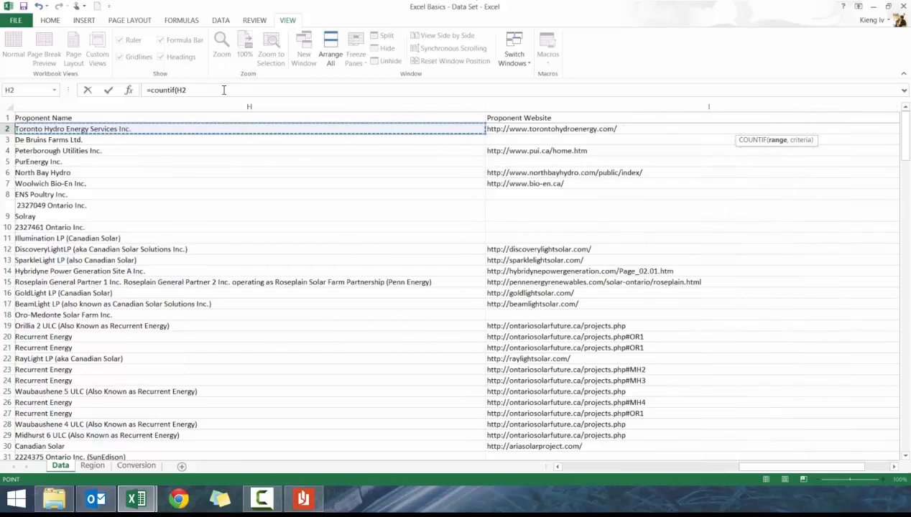
{"action": "key", "text": "Left"}
{"action": "key", "text": "Left"}
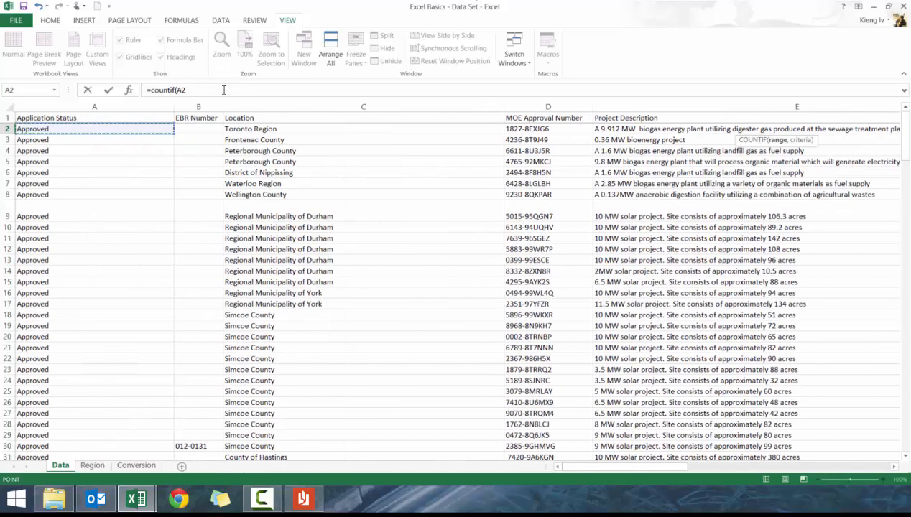
{"action": "key", "text": "ctrl+space"}
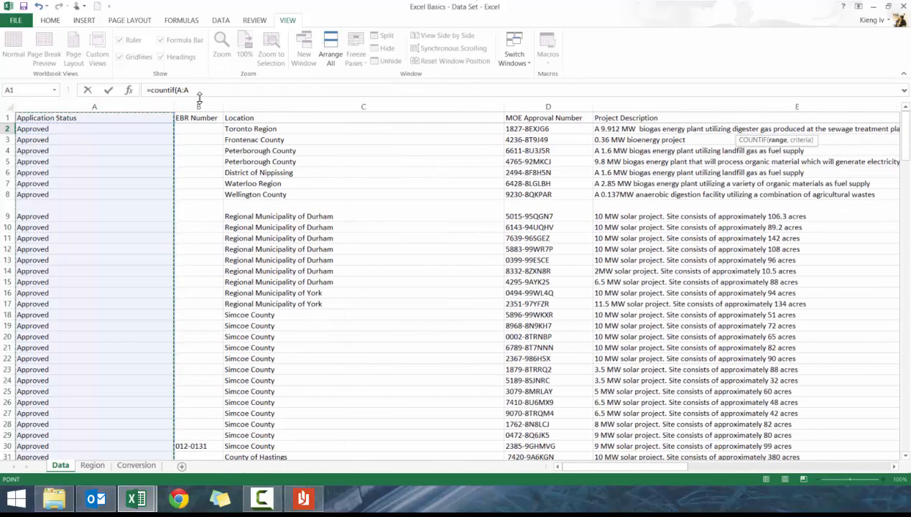
{"action": "left_click", "coordinate": [231, 89]}
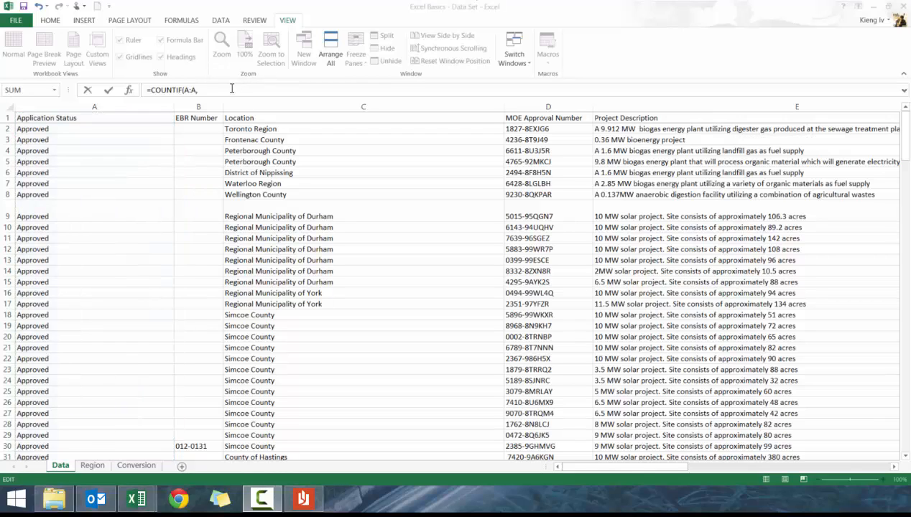
{"action": "type", "text": ","}
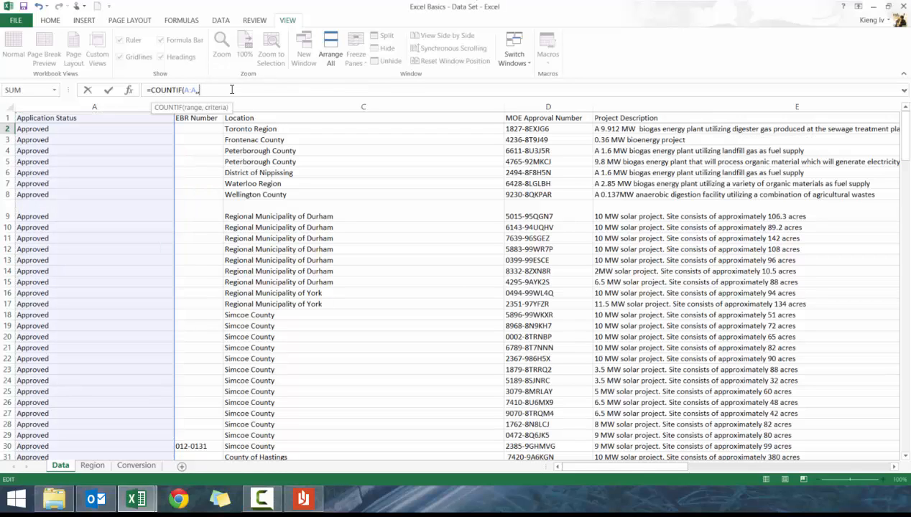
{"action": "type", "text": "\"Approved"}
{"action": "type", "text": ")"}
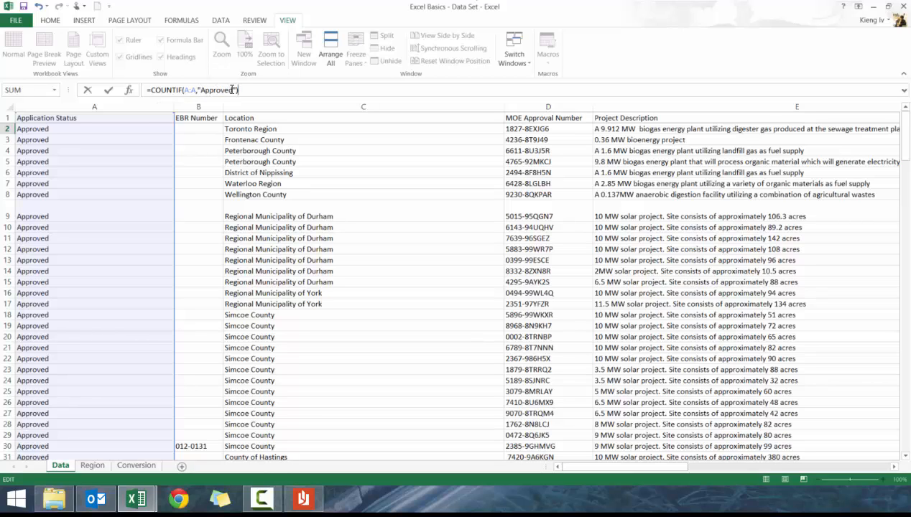
{"action": "key", "text": "ctrl+Return"}
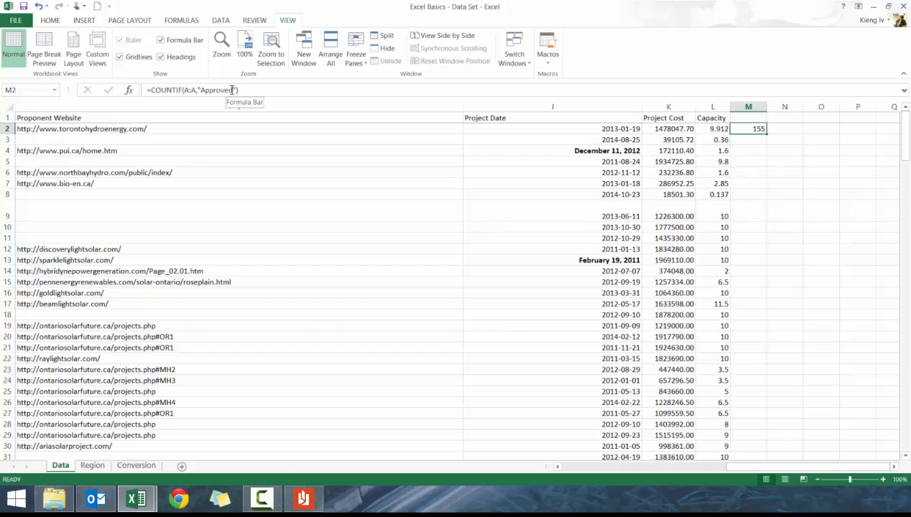
Start a SUMIF formula in M2 with column A as the range and "Approved" as the criterion
{"action": "key", "text": "Delete"}
{"action": "type", "text": "=sumif("}
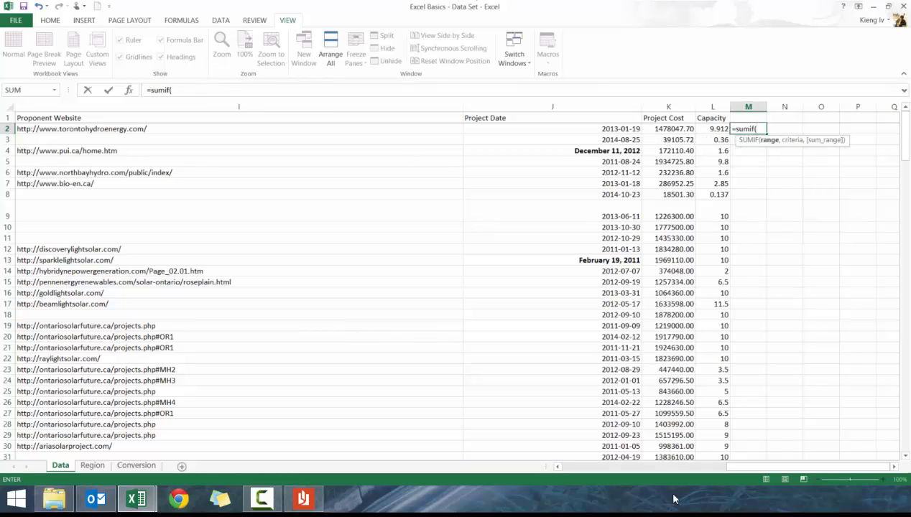
{"action": "left_click_drag", "start_coordinate": [750, 467], "coordinate": [586, 467]}
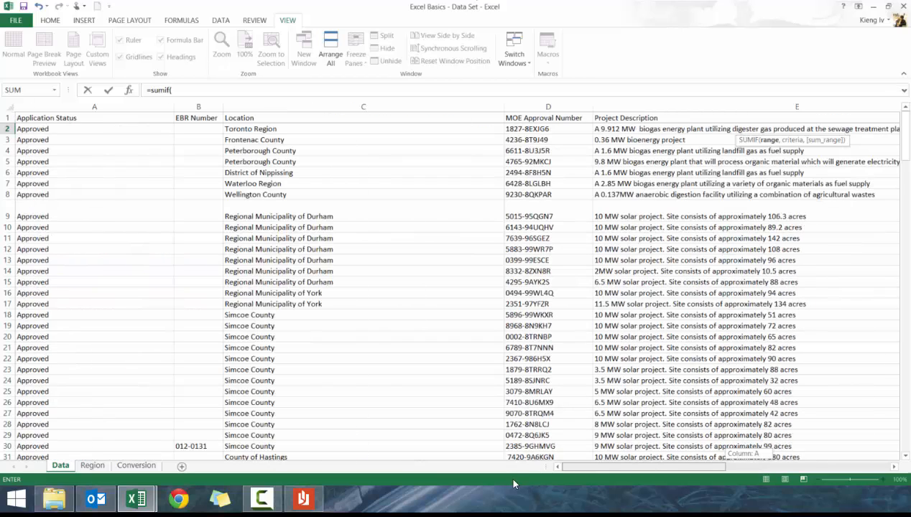
{"action": "left_click", "coordinate": [80, 107]}
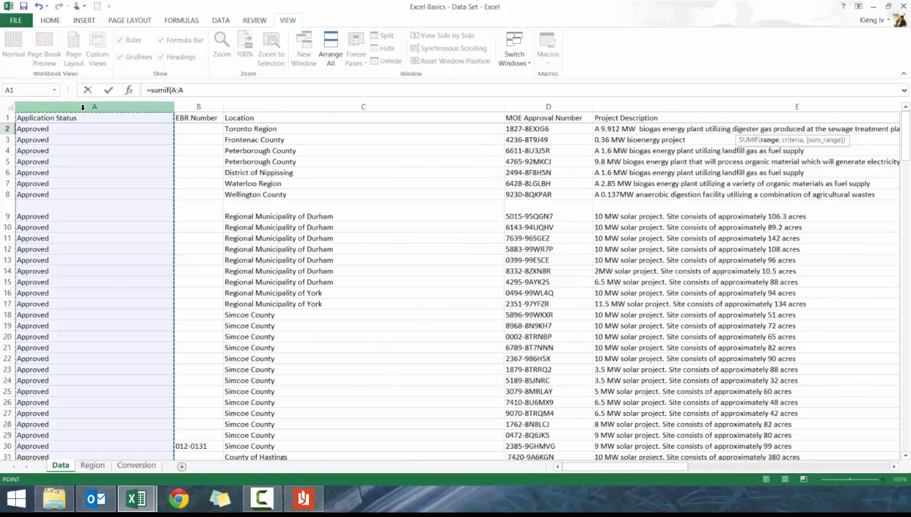
{"action": "type", "text": ","}
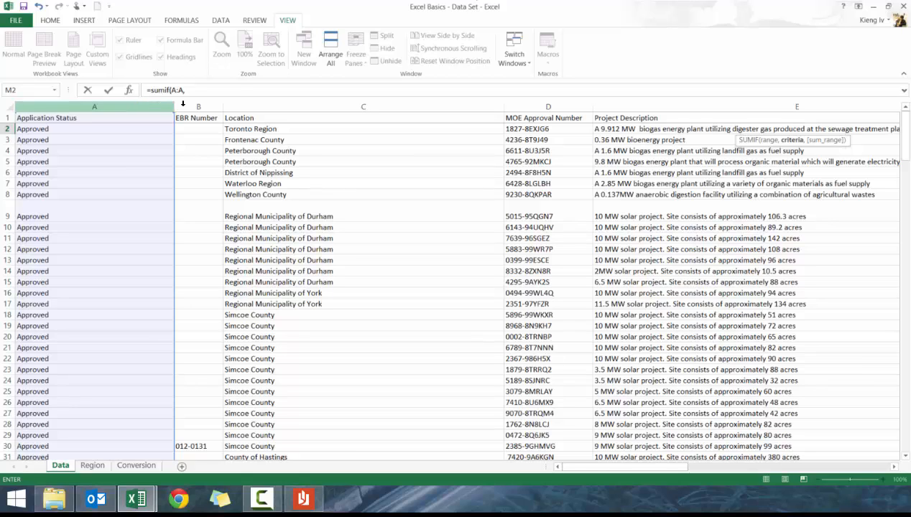
{"action": "key", "text": "F2"}
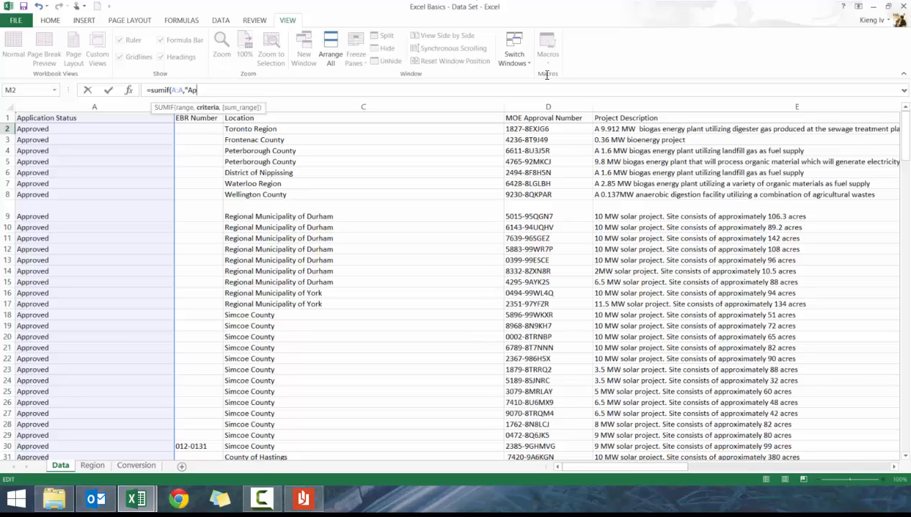
{"action": "type", "text": "Approved\","}
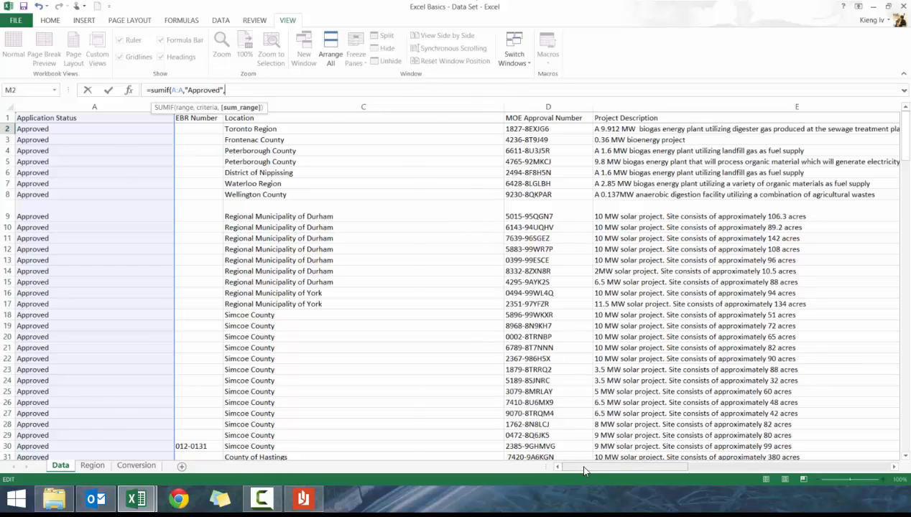
Add the Capacity column L as the sum range and enter the SUMIF formula
{"action": "left_click_drag", "start_coordinate": [583, 471], "coordinate": [821, 463]}
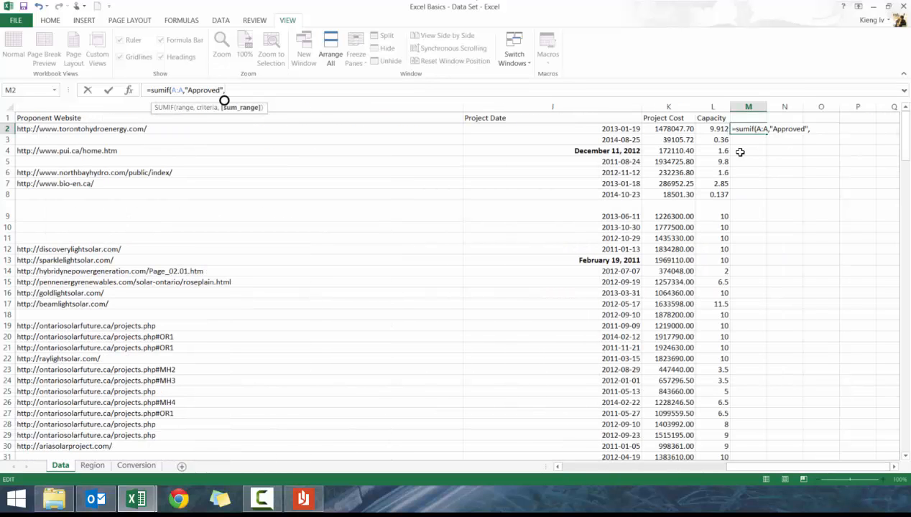
{"action": "left_click", "coordinate": [718, 106]}
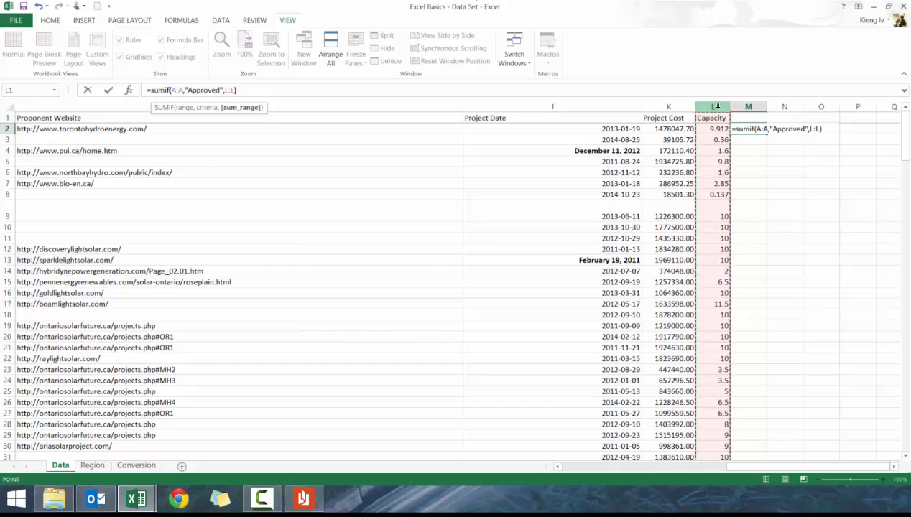
{"action": "type", "text": ")"}
{"action": "left_click", "coordinate": [177, 90]}
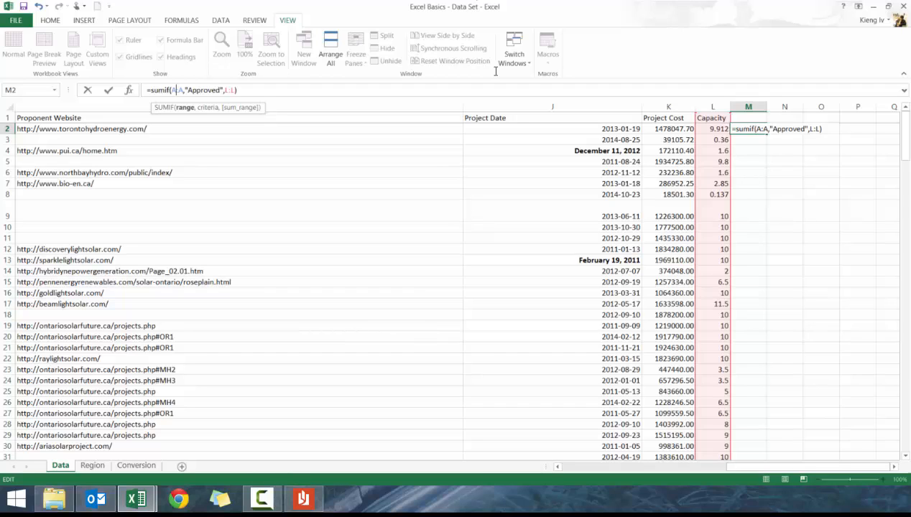
{"action": "left_click", "coordinate": [208, 89]}
{"action": "left_click", "coordinate": [231, 90]}
{"action": "key", "text": "Return"}
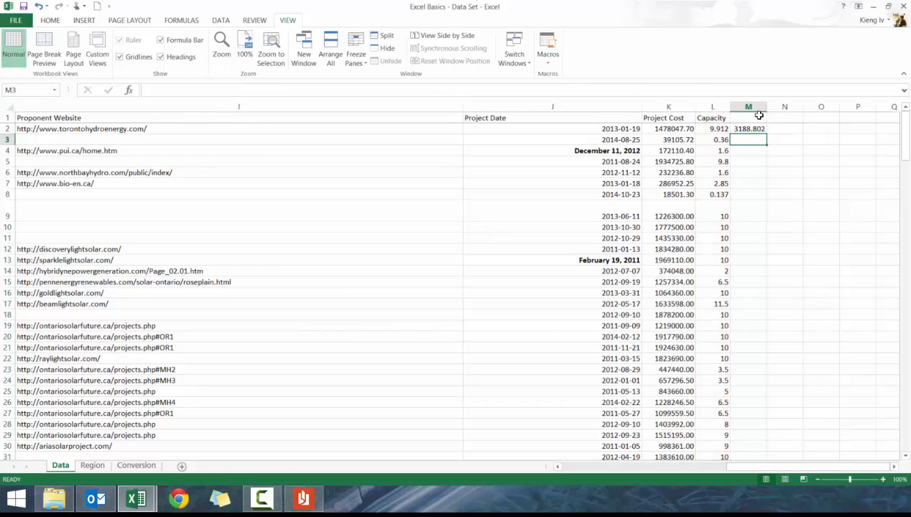
Start a SUMIFS formula in M2 with column A as the first argument and "Approved" as the second
{"action": "left_click", "coordinate": [733, 128]}
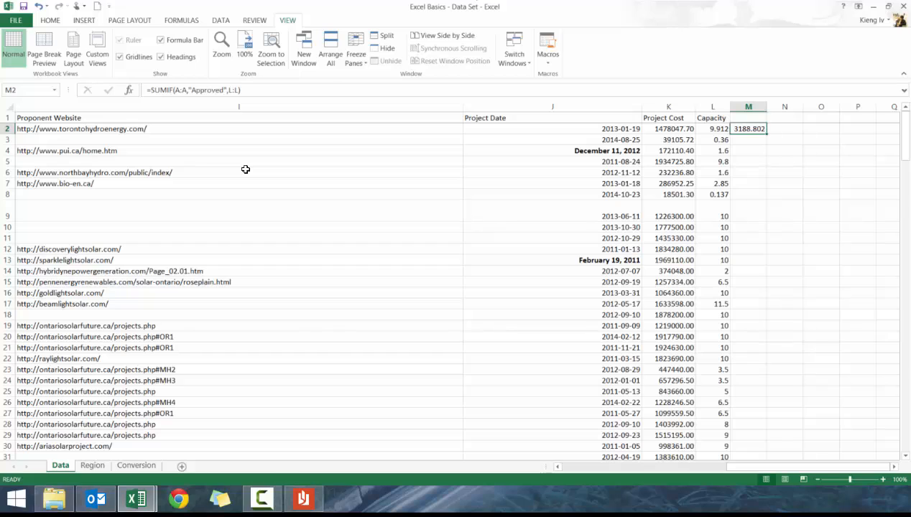
{"action": "type", "text": "=su"}
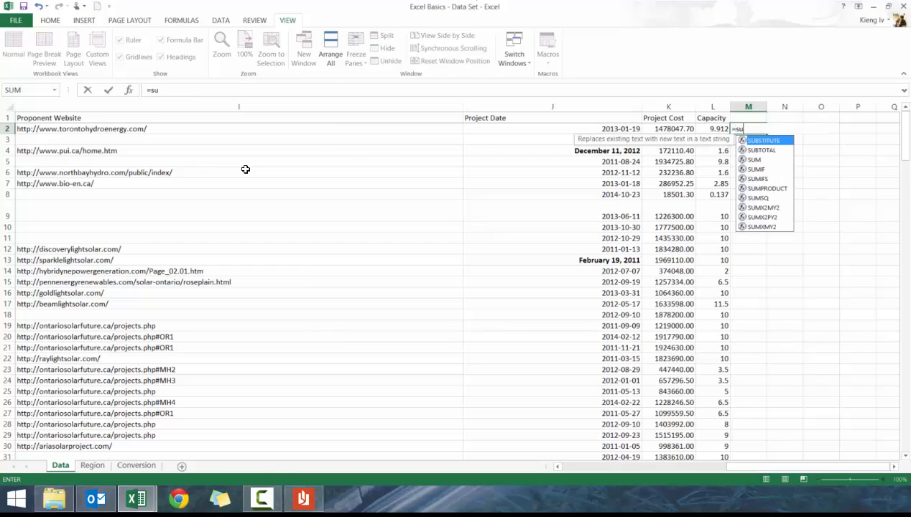
{"action": "type", "text": "mifs("}
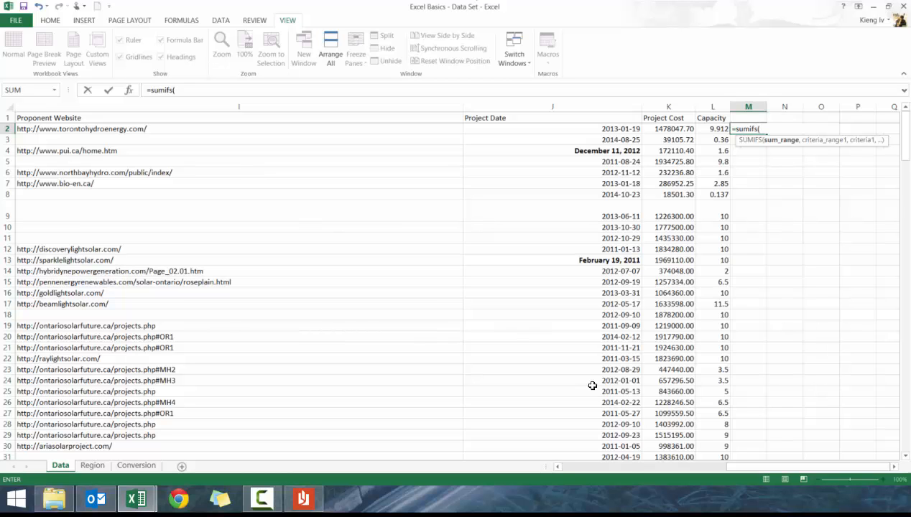
{"action": "left_click_drag", "start_coordinate": [744, 467], "coordinate": [568, 467]}
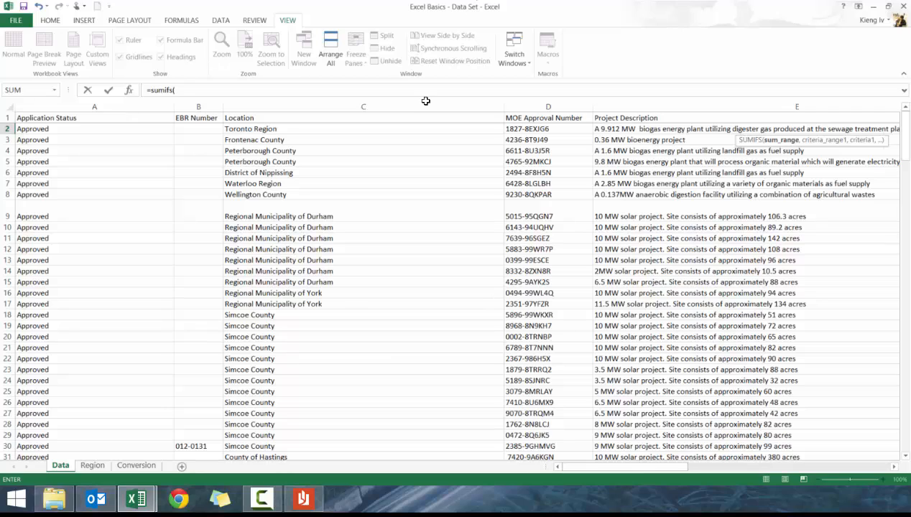
{"action": "left_click", "coordinate": [119, 107]}
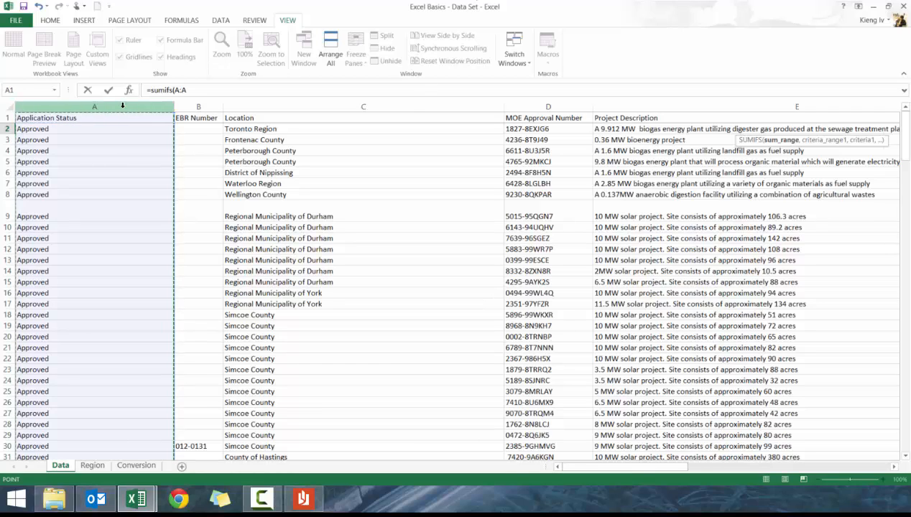
{"action": "type", "text": ",\"app"}
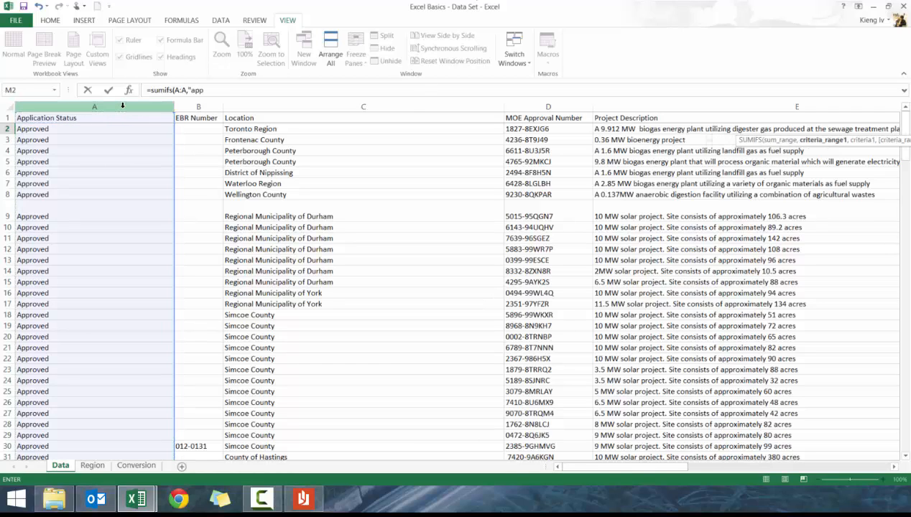
{"action": "key", "text": "BackSpace"}
{"action": "key", "text": "BackSpace"}
{"action": "key", "text": "BackSpace"}
{"action": "type", "text": "Approved,"}
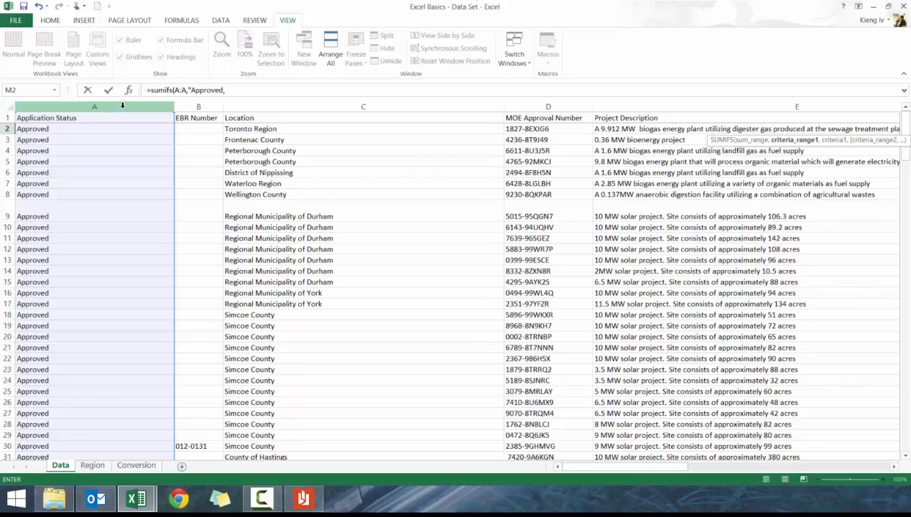
{"action": "key", "text": "BackSpace"}
{"action": "type", "text": "\","}
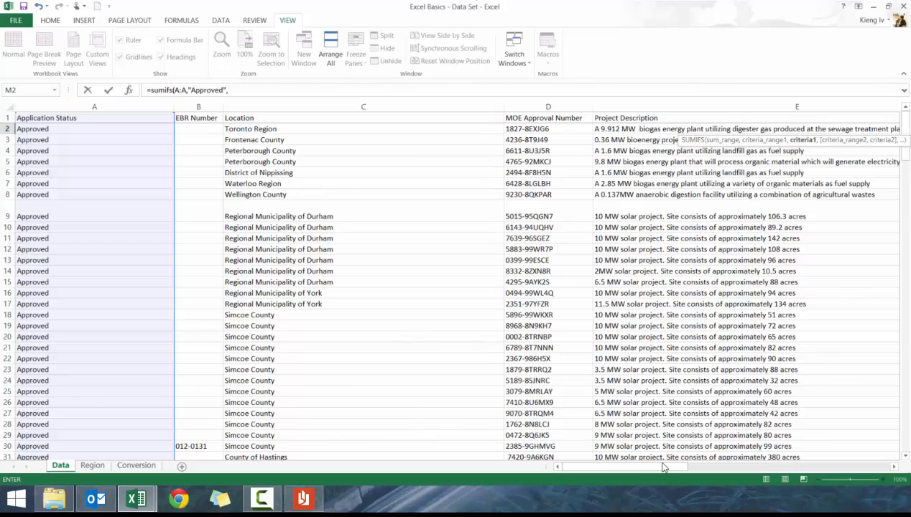
Extend the SUMIFS formula with the Project Type column G and criterion "Solar", add Capacity column L, and try to enter it
{"action": "left_click_drag", "start_coordinate": [656, 465], "coordinate": [797, 465]}
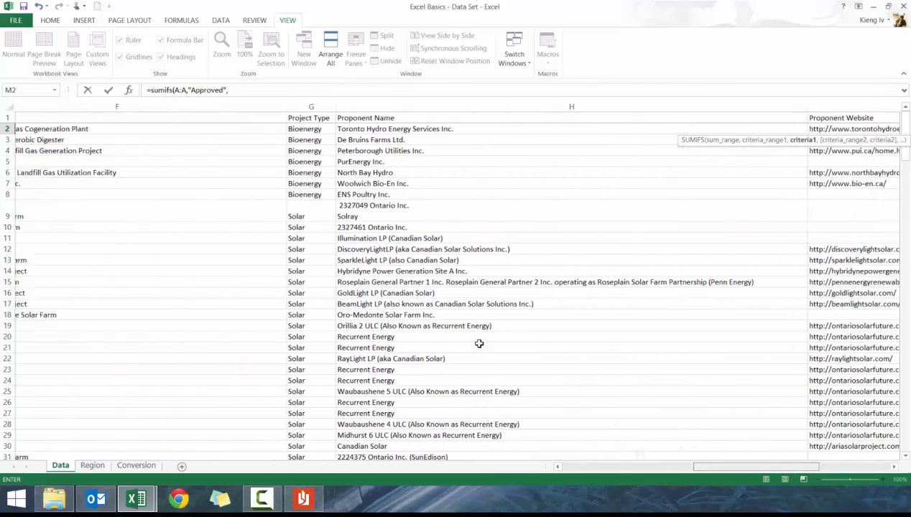
{"action": "left_click", "coordinate": [382, 105]}
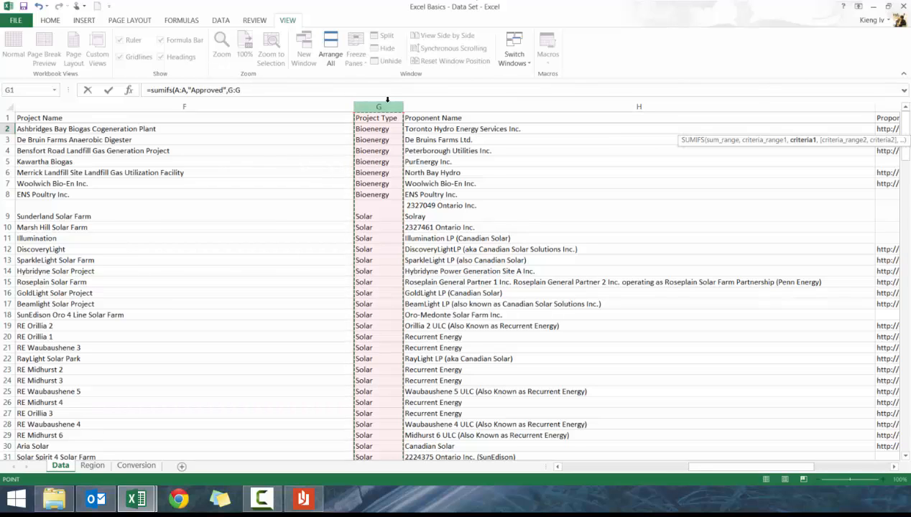
{"action": "type", "text": ",\""}
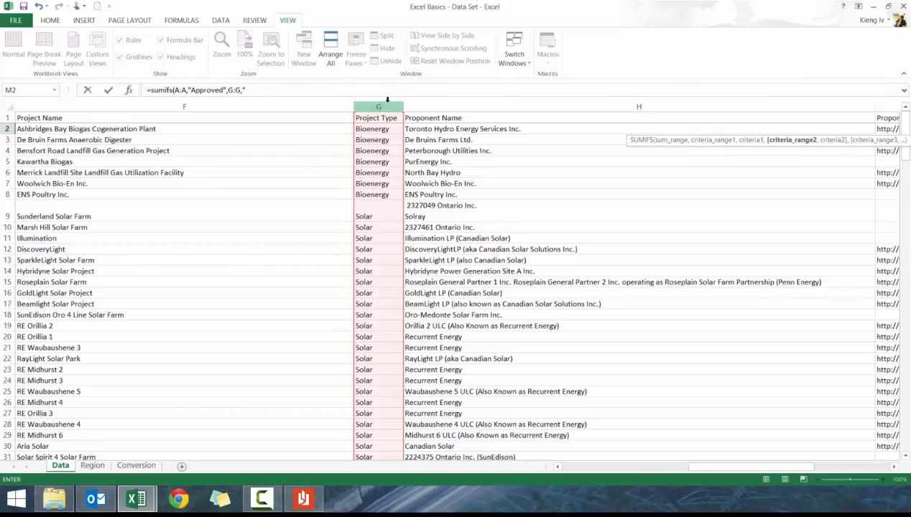
{"action": "type", "text": "Solar\","}
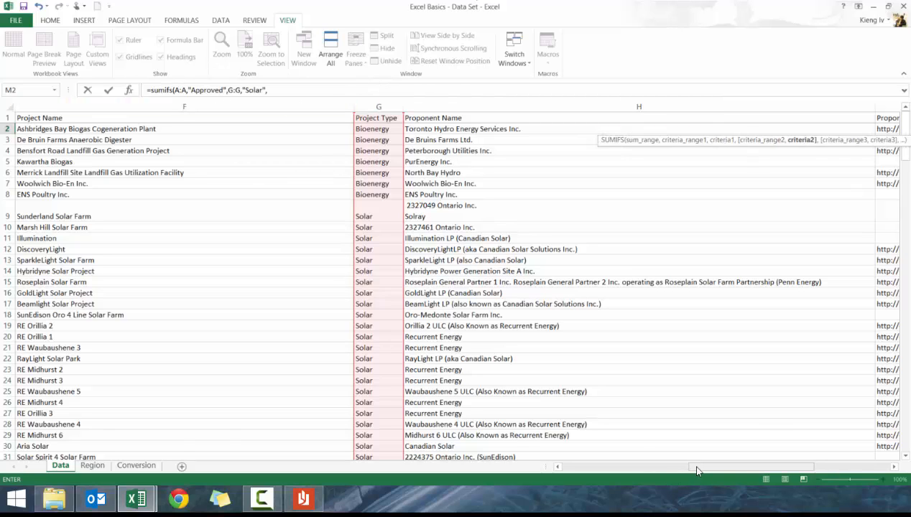
{"action": "left_click_drag", "start_coordinate": [695, 467], "coordinate": [818, 468]}
{"action": "left_click", "coordinate": [713, 107]}
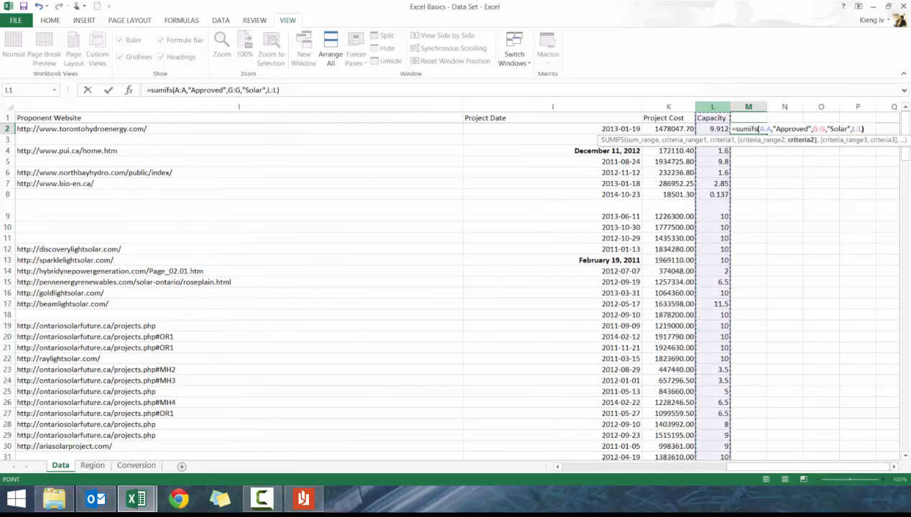
{"action": "type", "text": ")"}
{"action": "key", "text": "Return"}
{"action": "key", "text": "Return"}
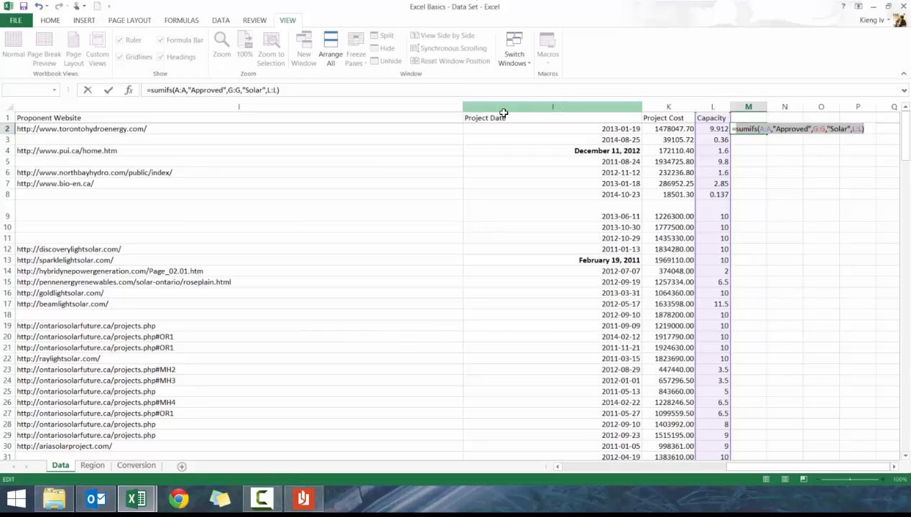
Move Capacity column L from the end to the first (sum range) argument of the SUMIFS formula and enter it
{"action": "left_click", "coordinate": [272, 90]}
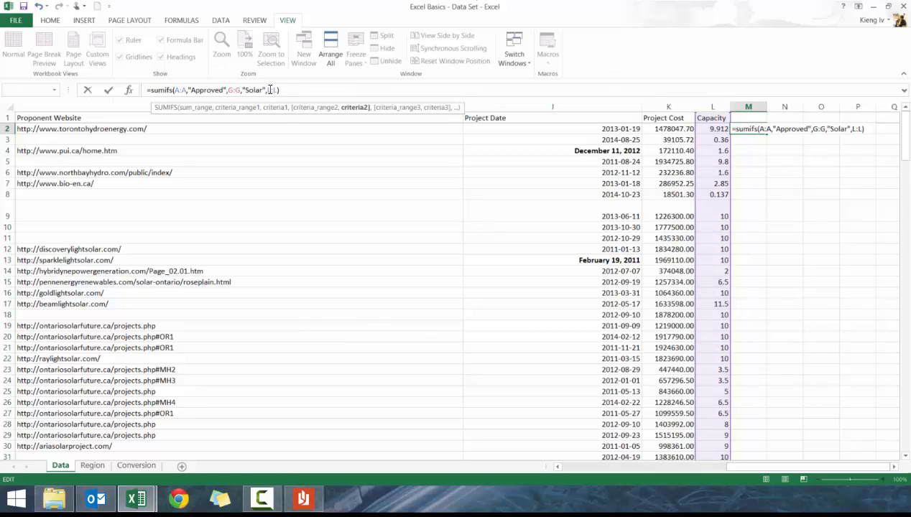
{"action": "left_click_drag", "start_coordinate": [267, 90], "coordinate": [275, 91]}
{"action": "key", "text": "BackSpace"}
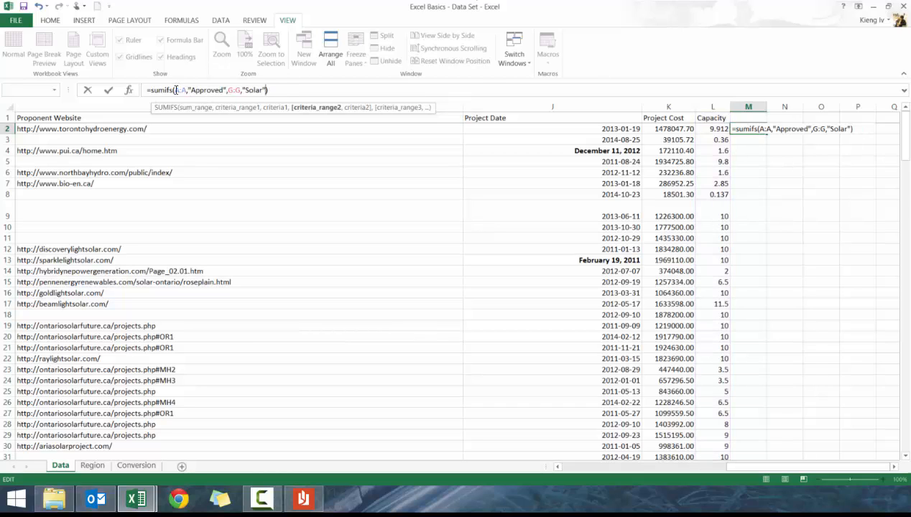
{"action": "left_click", "coordinate": [175, 89]}
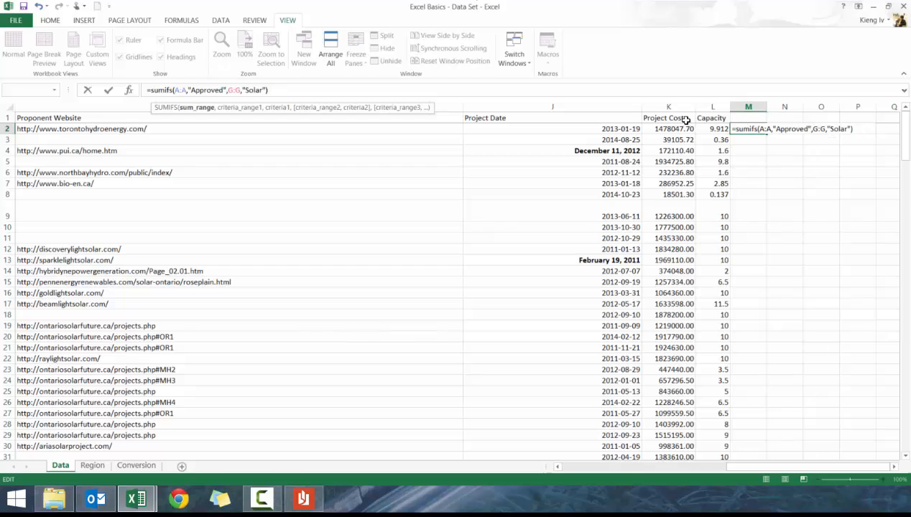
{"action": "left_click", "coordinate": [707, 106]}
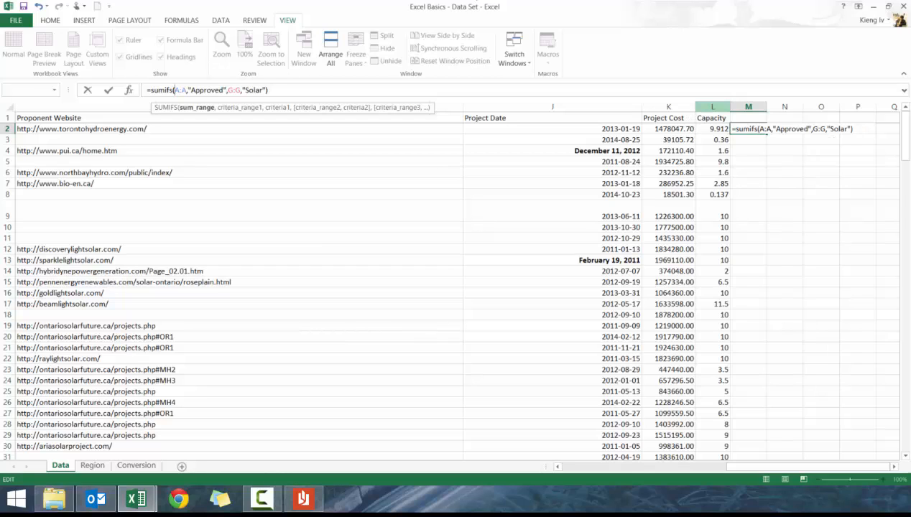
{"action": "left_click", "coordinate": [707, 106]}
{"action": "type", "text": "m"}
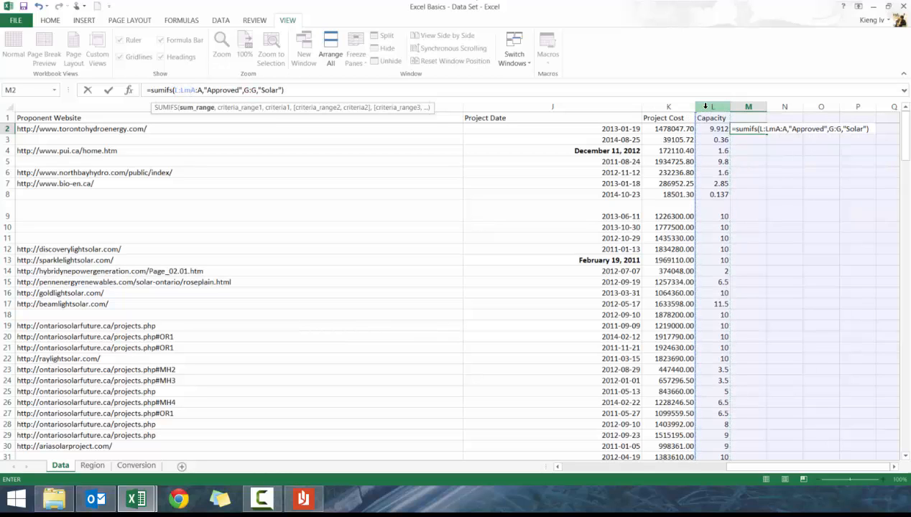
{"action": "key", "text": "BackSpace"}
{"action": "type", "text": ","}
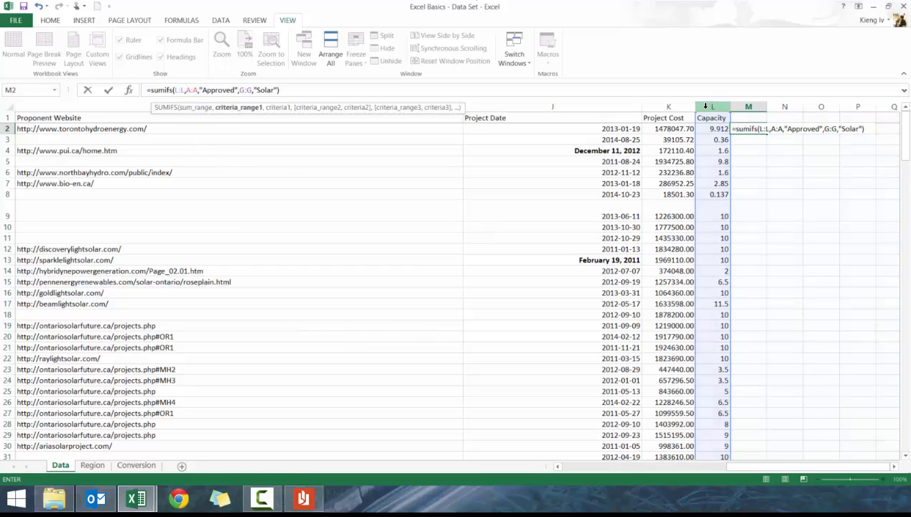
{"action": "key", "text": "ctrl+Return"}
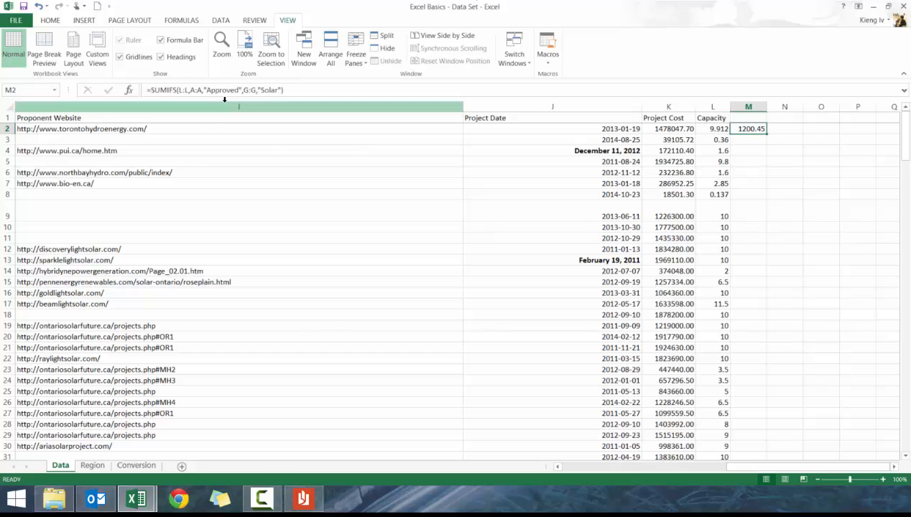
Convert the M2 formula to COUNTIFS with A:A "Approved" and G:G "Solar", dropping the Capacity range, and enter it
{"action": "left_click", "coordinate": [183, 89]}
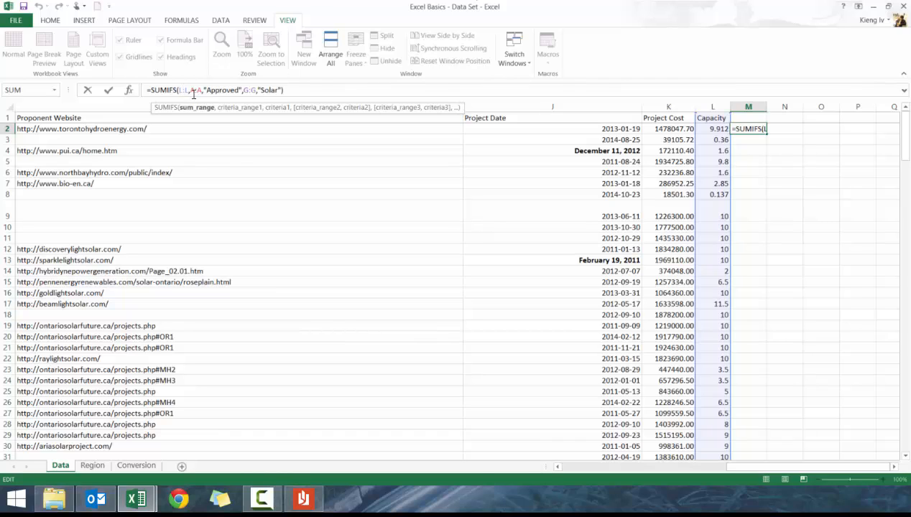
{"action": "left_click", "coordinate": [193, 91]}
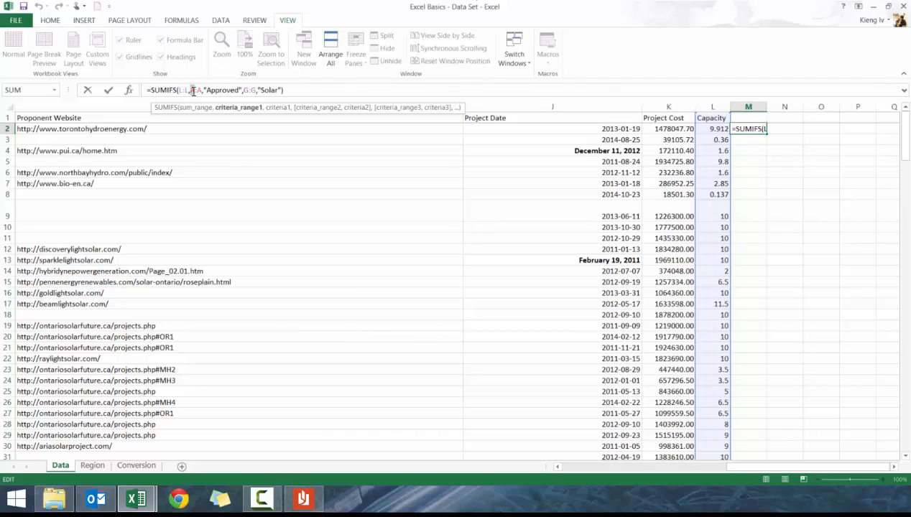
{"action": "left_click", "coordinate": [282, 90]}
{"action": "key", "text": "Return"}
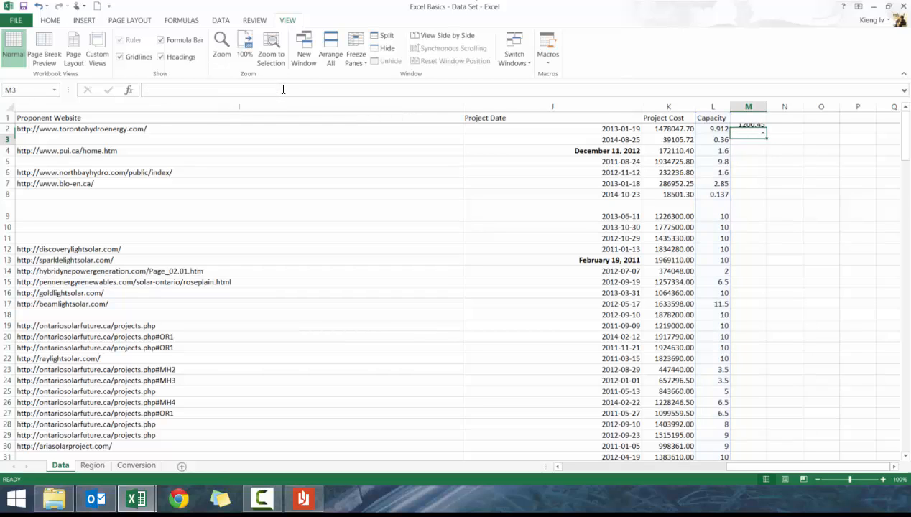
{"action": "key", "text": "Up"}
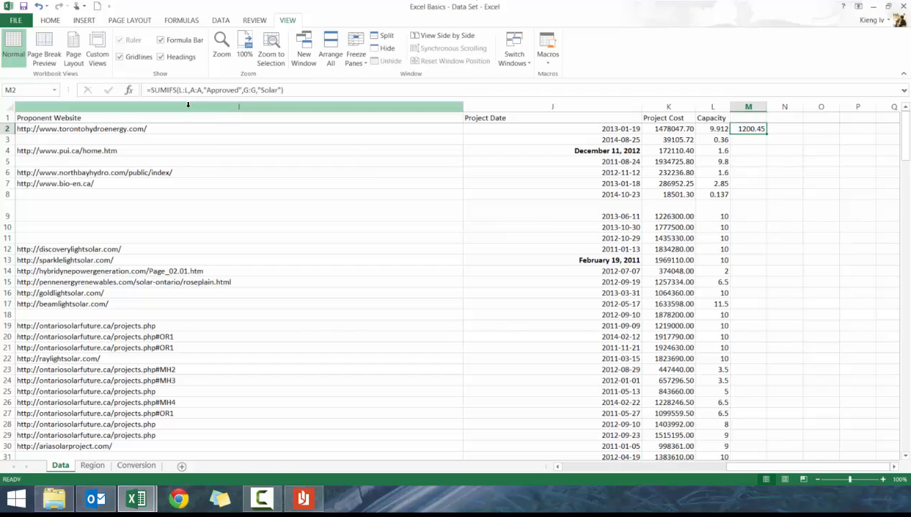
{"action": "left_click", "coordinate": [163, 89]}
{"action": "key", "text": "BackSpace"}
{"action": "key", "text": "BackSpace"}
{"action": "key", "text": "BackSpace"}
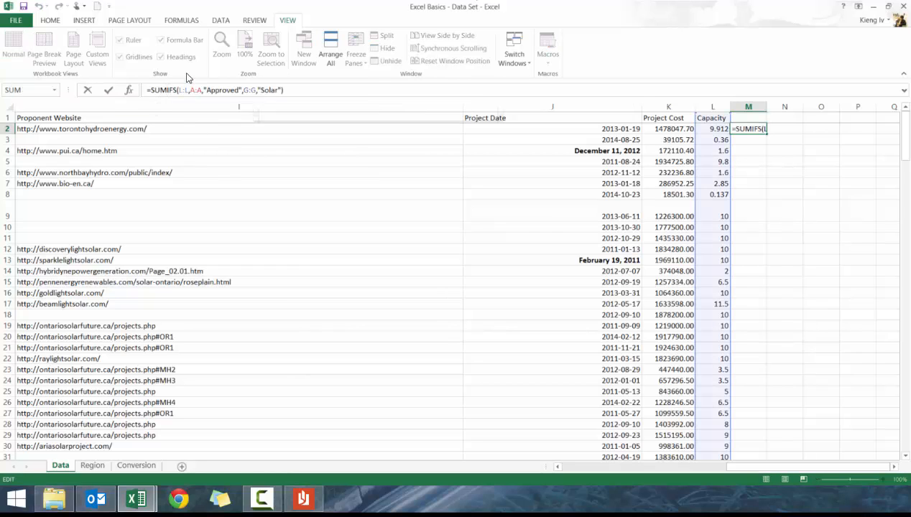
{"action": "type", "text": "COUNT"}
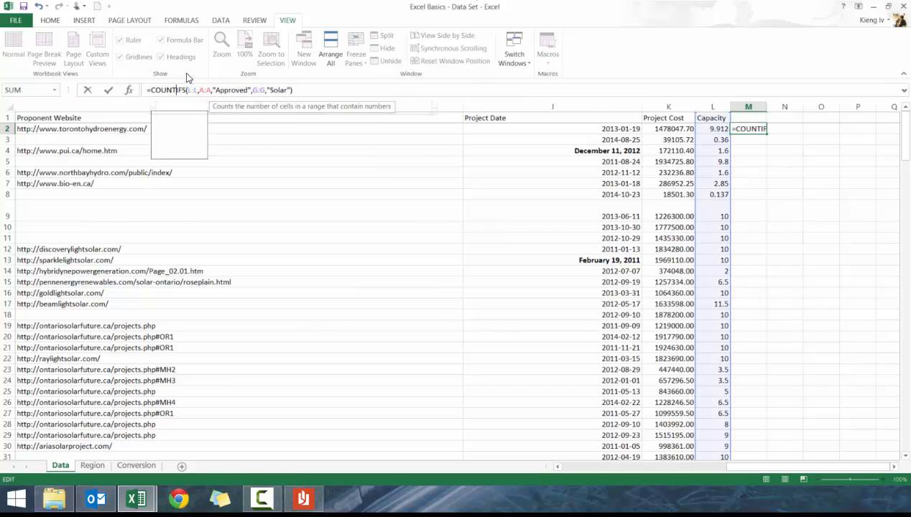
{"action": "key", "text": "Return"}
{"action": "key", "text": "Return"}
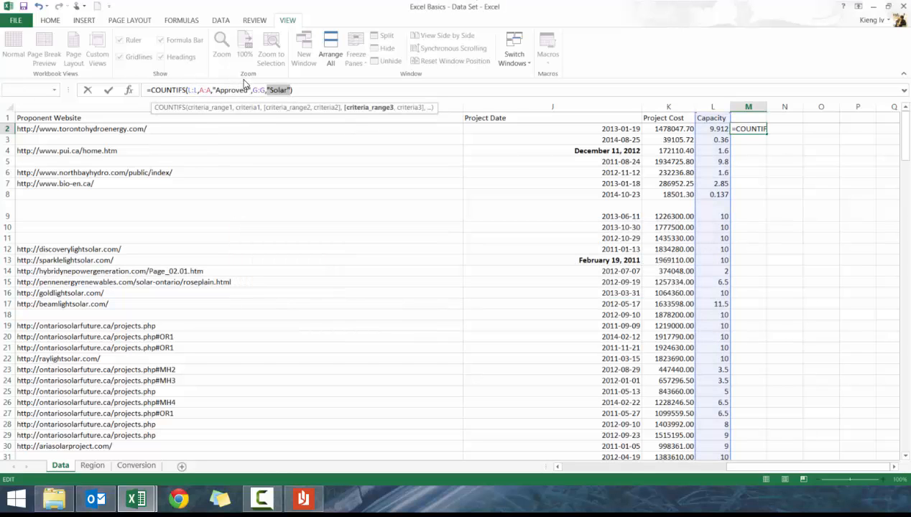
{"action": "left_click", "coordinate": [200, 90]}
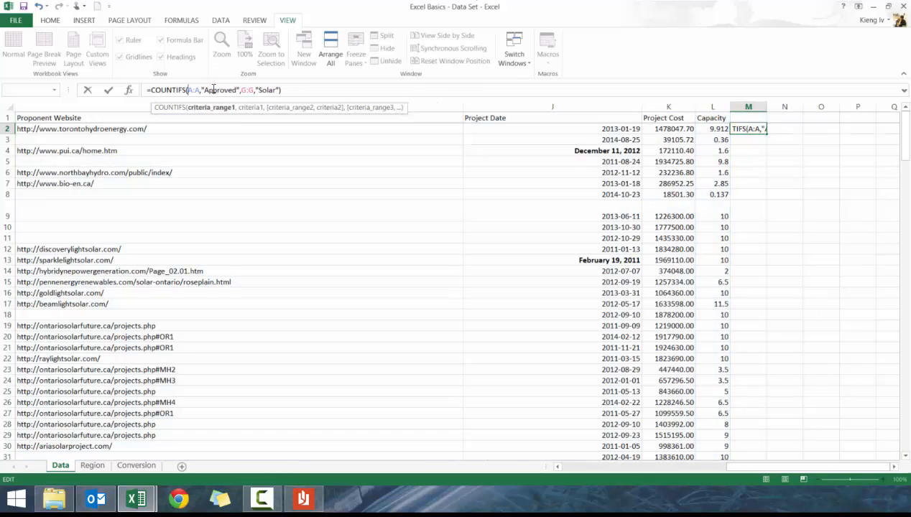
{"action": "key", "text": "Return"}
{"action": "key", "text": "Up"}
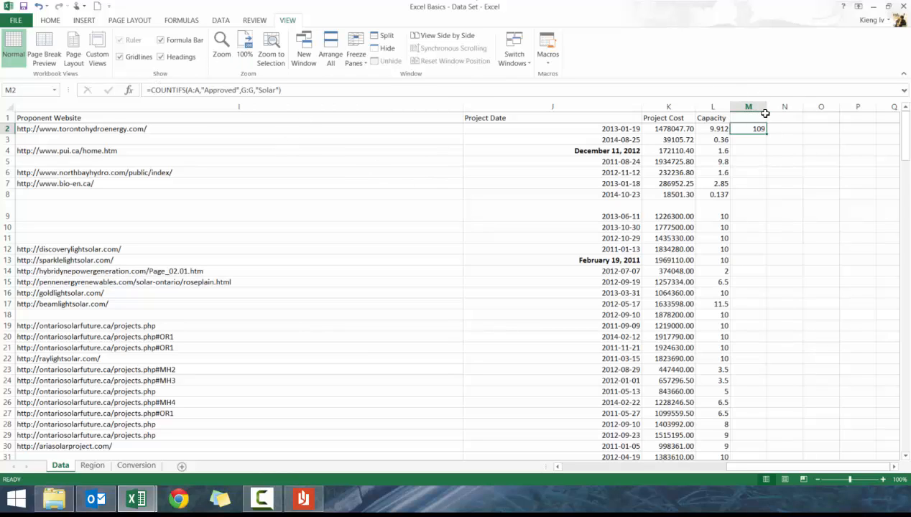
Clear the formula from cell M2
{"action": "key", "text": "Delete"}
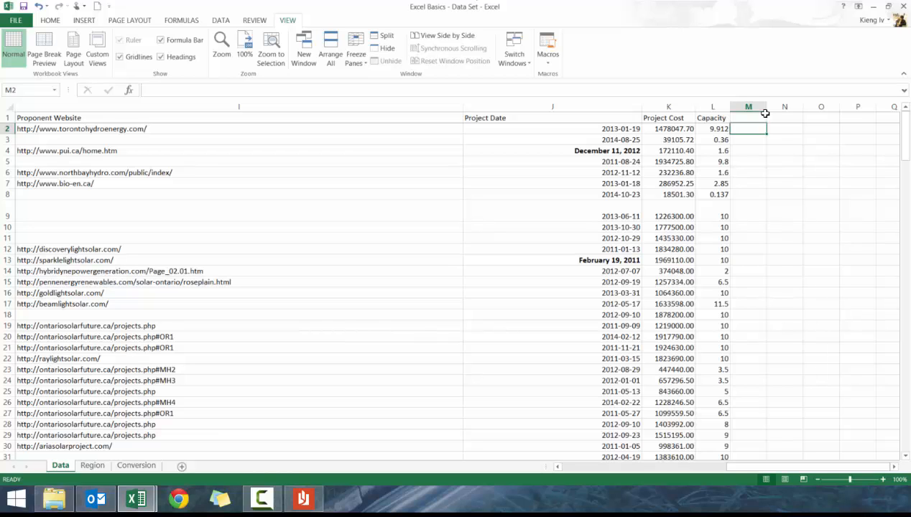
{"action": "type", "text": "="}
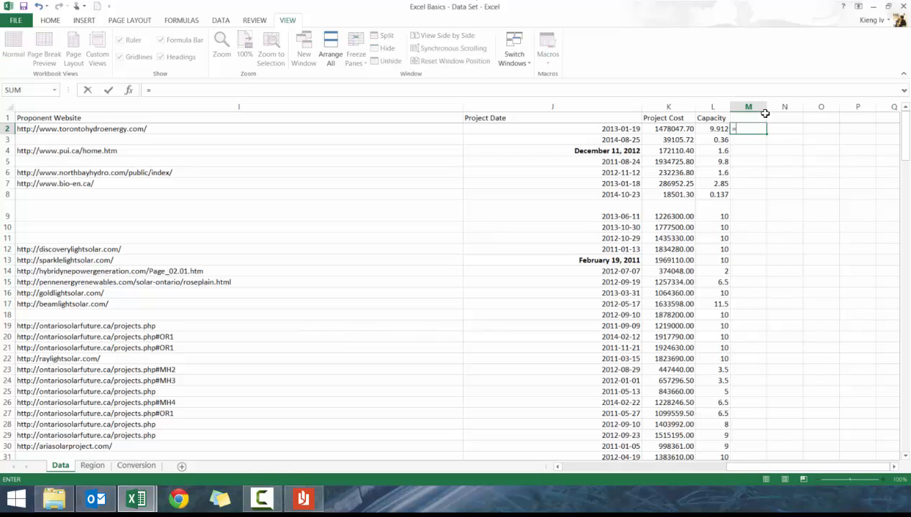
{"action": "key", "text": "Escape"}
Review the Location column on the Data sheet and the Region sheet's list of locations and regions
{"action": "key", "text": "Left"}
{"action": "key", "text": "Left"}
{"action": "key", "text": "Left"}
{"action": "key", "text": "Left"}
{"action": "key", "text": "Left"}
{"action": "key", "text": "Left"}
{"action": "key", "text": "Left"}
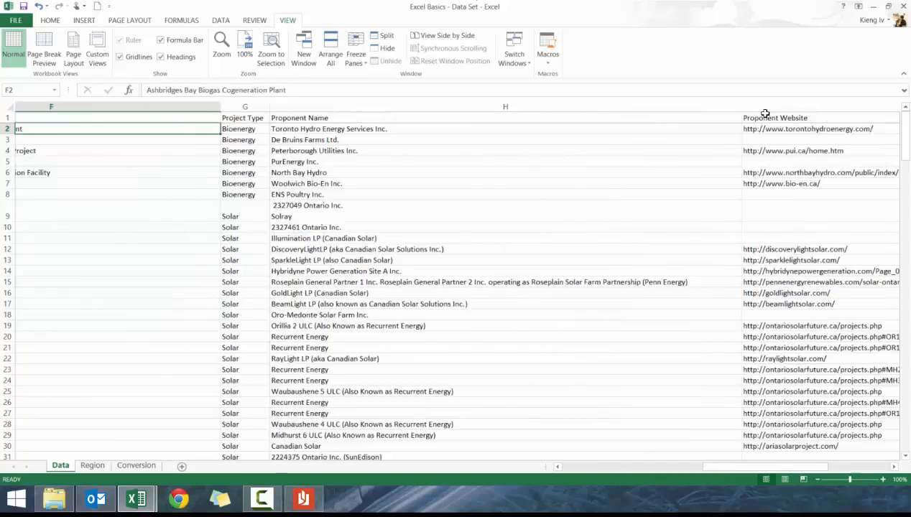
{"action": "key", "text": "Left"}
{"action": "key", "text": "Left"}
{"action": "key", "text": "Left"}
{"action": "key", "text": "Left"}
{"action": "key", "text": "Left"}
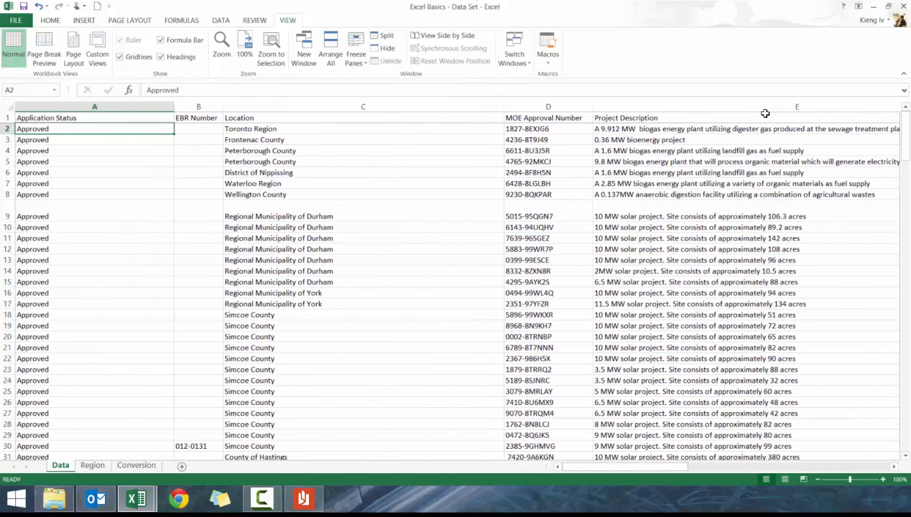
{"action": "key", "text": "Right"}
{"action": "key", "text": "Right"}
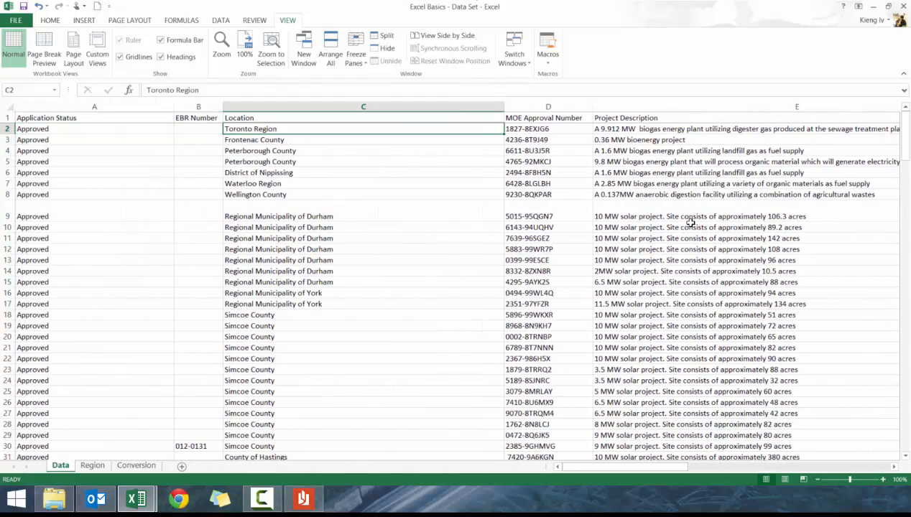
{"action": "left_click", "coordinate": [92, 465]}
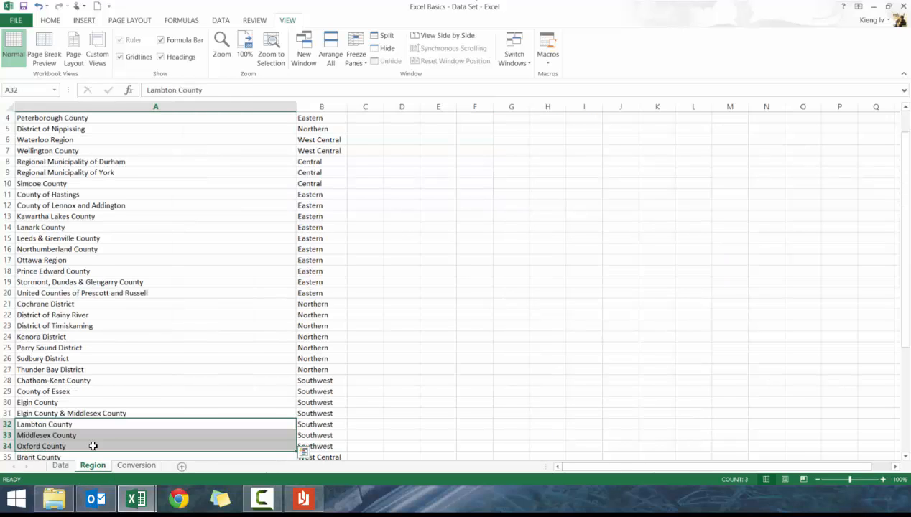
{"action": "scroll", "coordinate": [151, 359], "scroll_direction": "down", "scroll_amount": 1}
{"action": "left_click", "coordinate": [150, 380]}
{"action": "scroll", "coordinate": [152, 384], "scroll_direction": "down", "scroll_amount": 6}
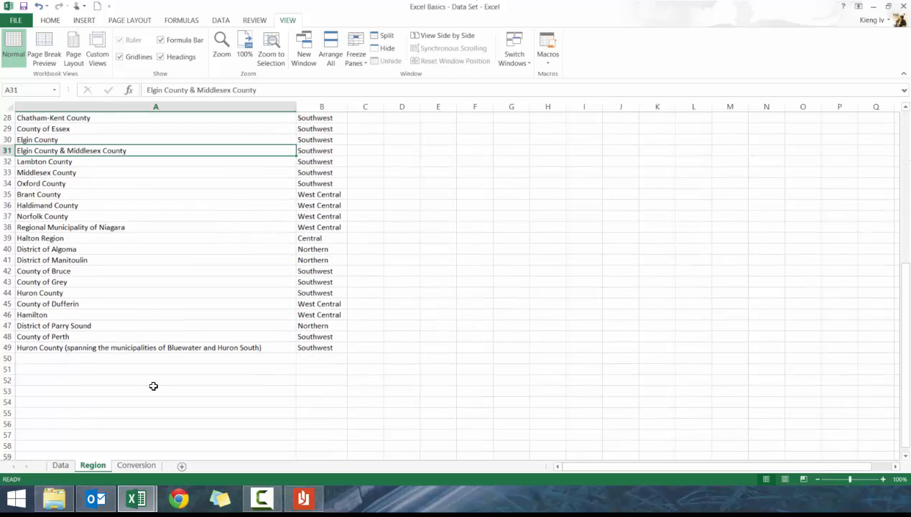
{"action": "scroll", "coordinate": [153, 386], "scroll_direction": "up", "scroll_amount": 5}
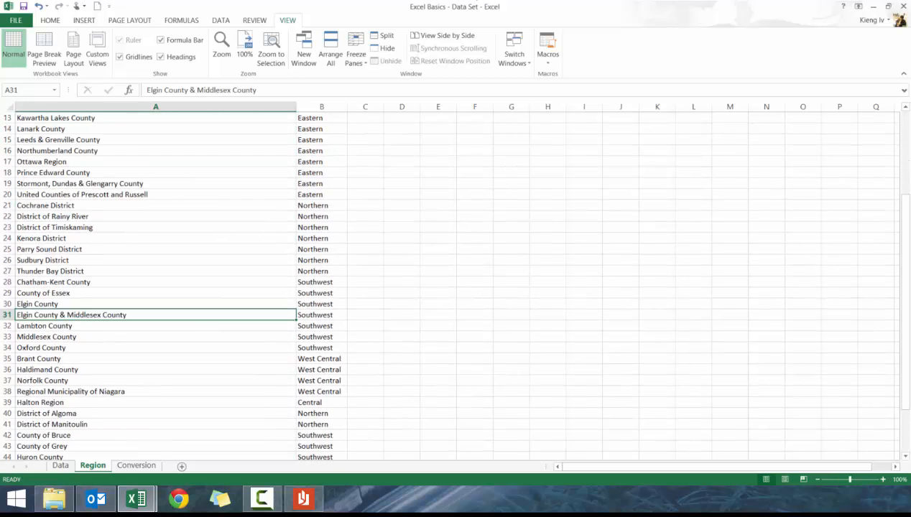
{"action": "scroll", "coordinate": [155, 387], "scroll_direction": "up", "scroll_amount": 4}
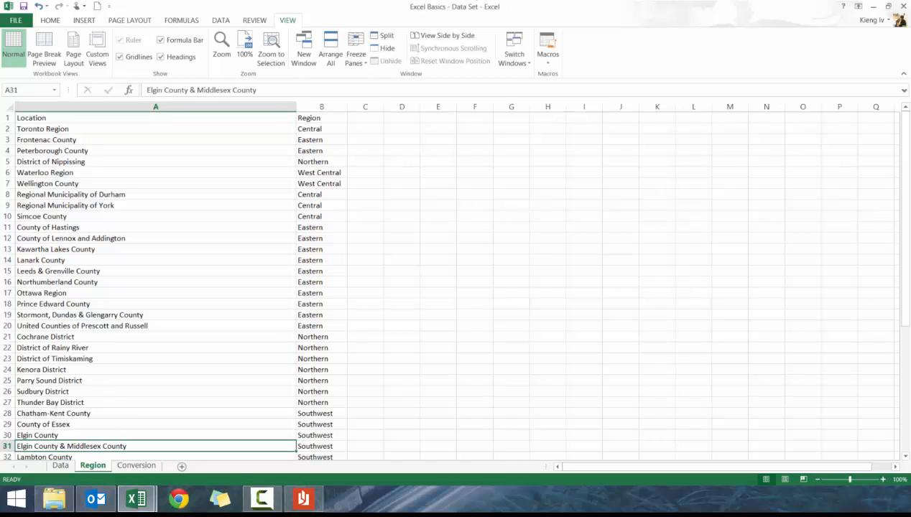
{"action": "left_click", "coordinate": [60, 465]}
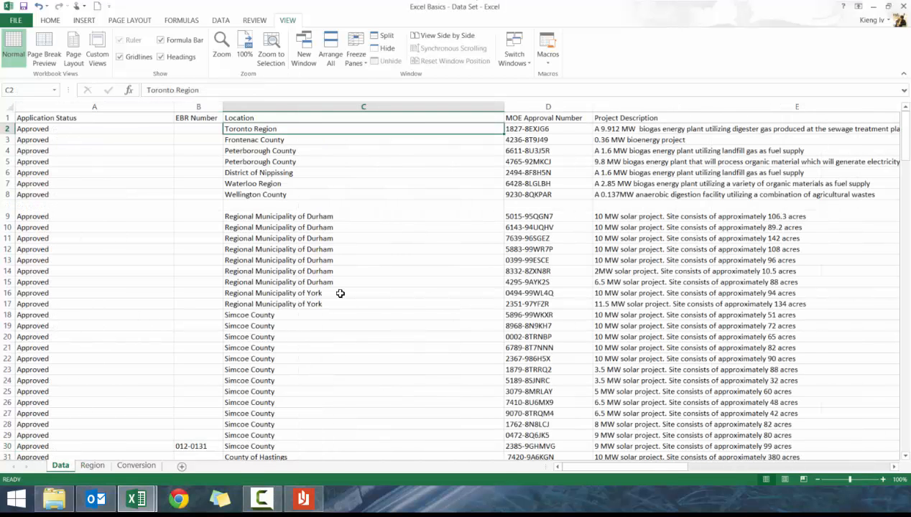
Insert a blank column before the Project Description column
{"action": "left_click", "coordinate": [569, 117]}
{"action": "scroll", "coordinate": [455, 284], "scroll_direction": "right", "scroll_amount": 1}
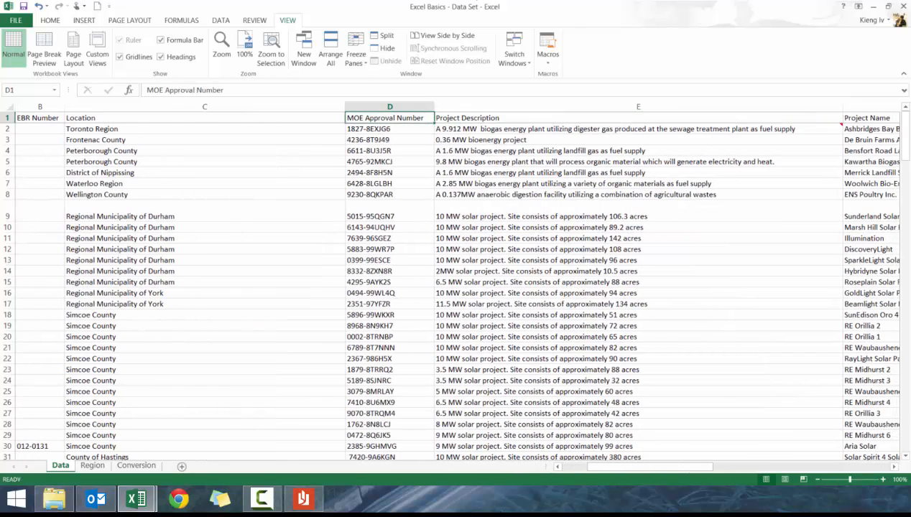
{"action": "right_click", "coordinate": [490, 110]}
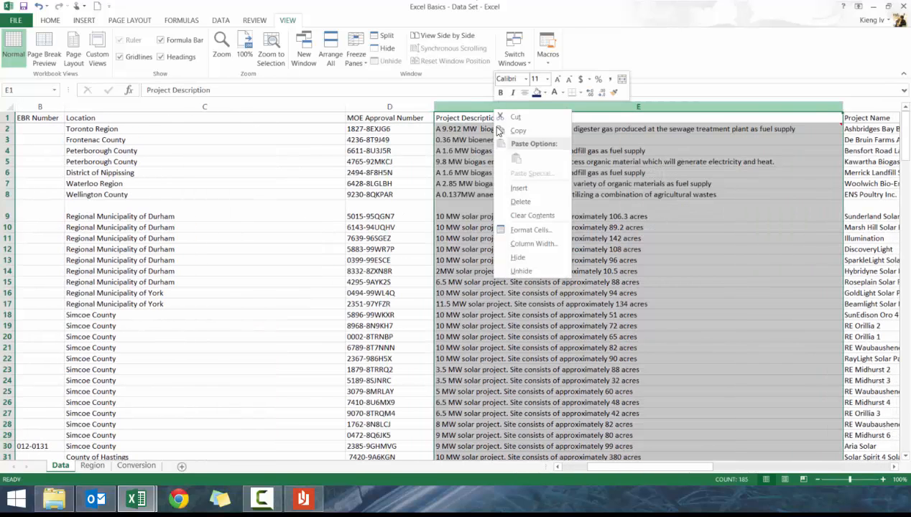
{"action": "left_click", "coordinate": [517, 188]}
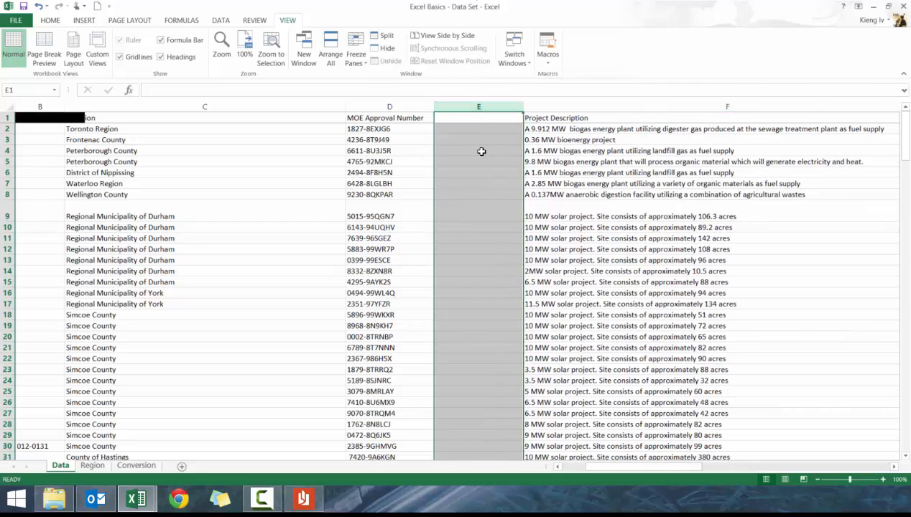
Enter =FIND("-",D2) in E2 to locate the dash in the MOE Approval Number, and fill it down column E
{"action": "key", "text": "Return"}
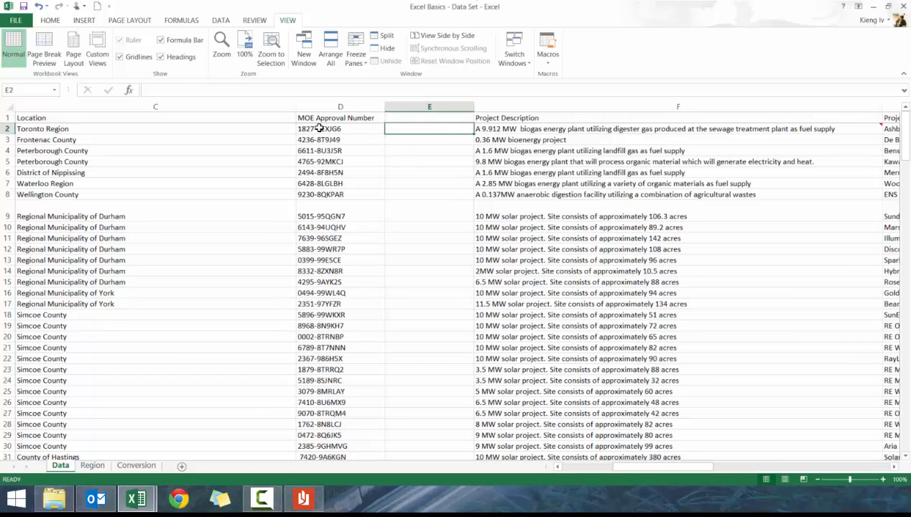
{"action": "type", "text": "-"}
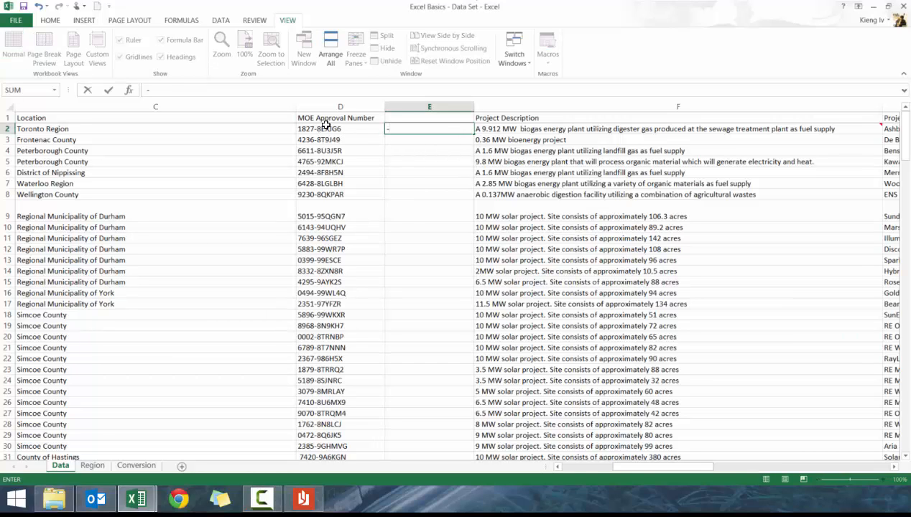
{"action": "key", "text": "BackSpace"}
{"action": "type", "text": "=FIND("}
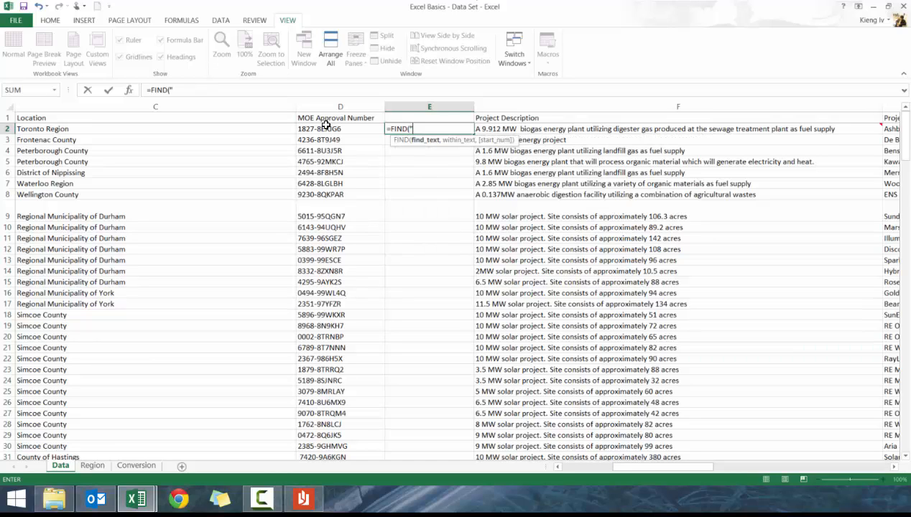
{"action": "type", "text": "\"-\","}
{"action": "left_click", "coordinate": [325, 128]}
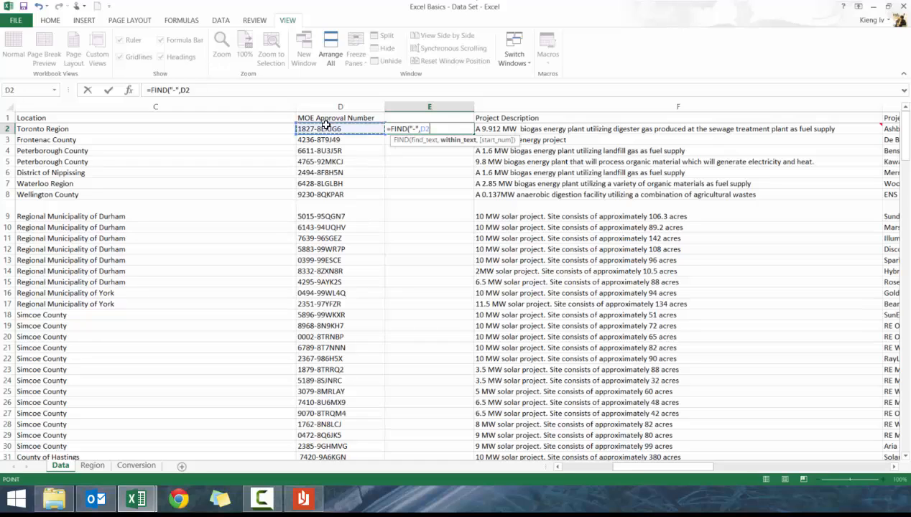
{"action": "key", "text": "Return"}
{"action": "key", "text": "Up"}
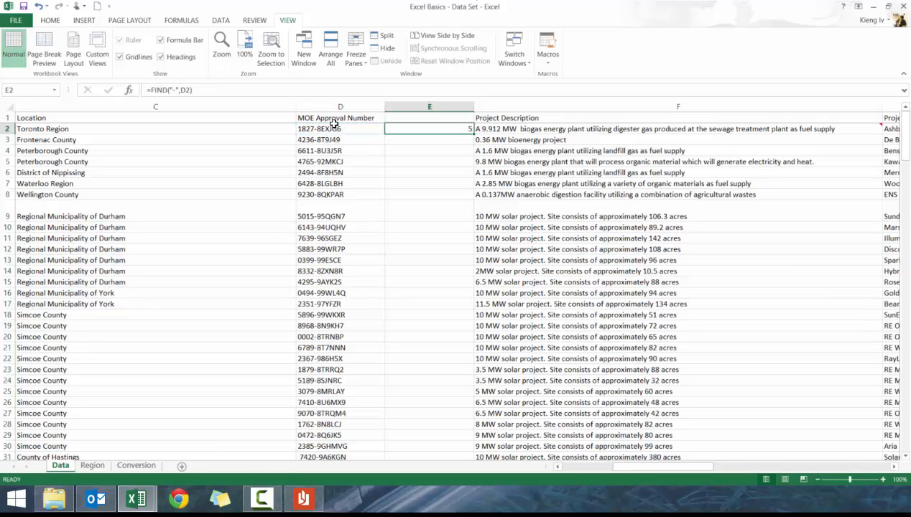
{"action": "double_click", "coordinate": [474, 135]}
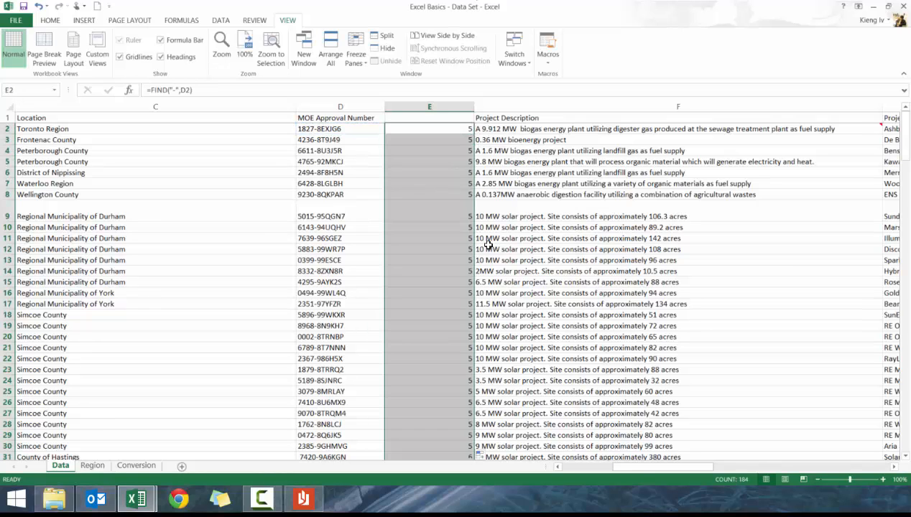
Scroll through the FIND results in column E to inspect the rows returning errors
{"action": "scroll", "coordinate": [413, 331], "scroll_direction": "down", "scroll_amount": 20}
{"action": "scroll", "coordinate": [413, 330], "scroll_direction": "down", "scroll_amount": 19}
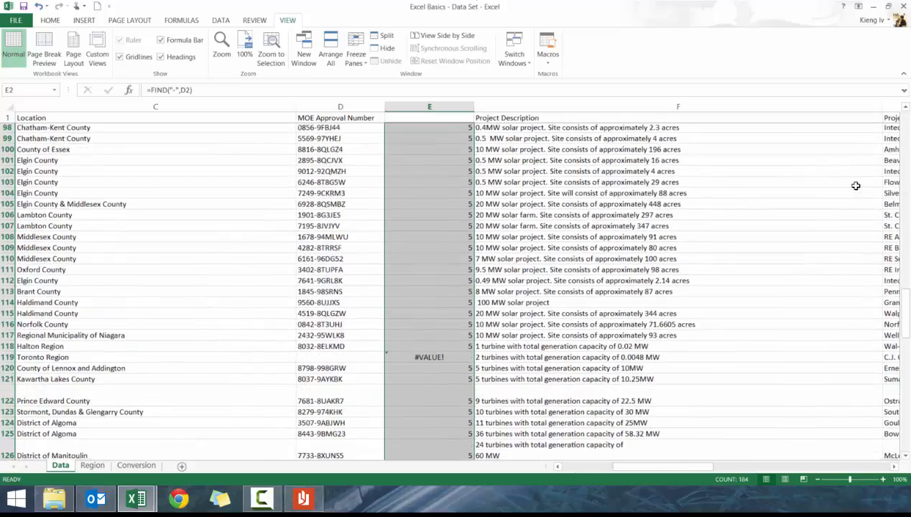
{"action": "scroll", "coordinate": [400, 238], "scroll_direction": "up", "scroll_amount": 3}
{"action": "left_click", "coordinate": [444, 164]}
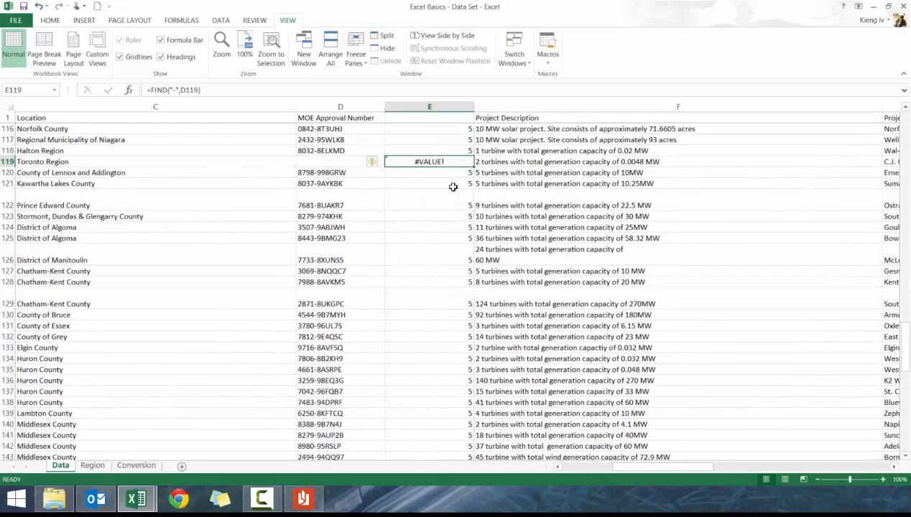
{"action": "scroll", "coordinate": [456, 266], "scroll_direction": "down", "scroll_amount": 16}
{"action": "left_click_drag", "start_coordinate": [437, 137], "coordinate": [438, 365]}
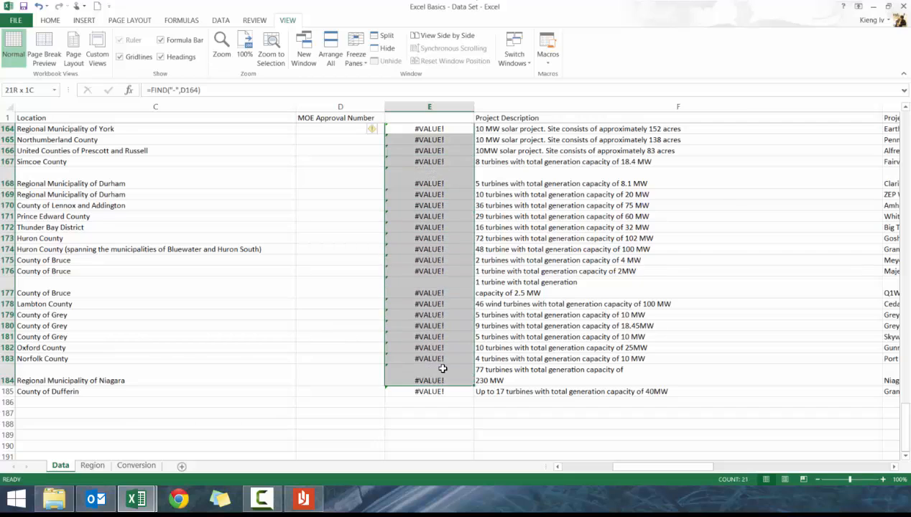
{"action": "left_click", "coordinate": [431, 304]}
{"action": "key", "text": "ctrl+Up"}
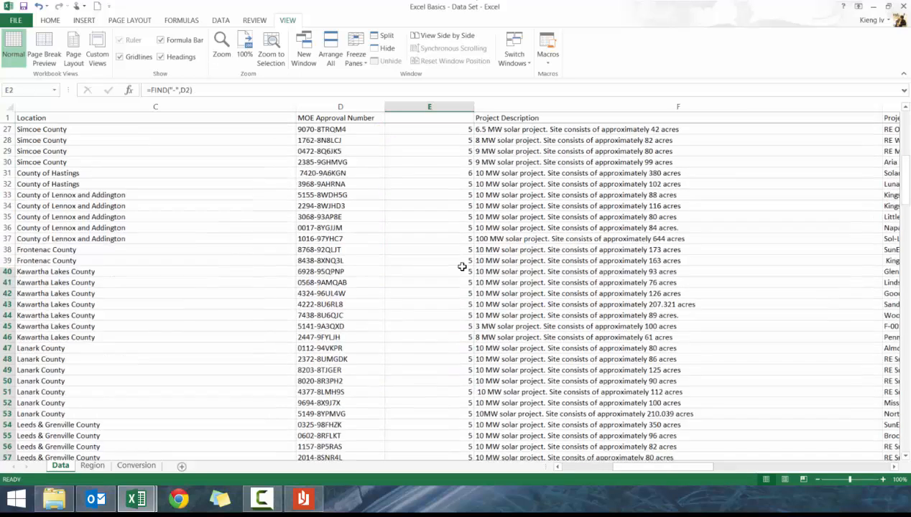
{"action": "key", "text": "Down"}
{"action": "key", "text": "Up"}
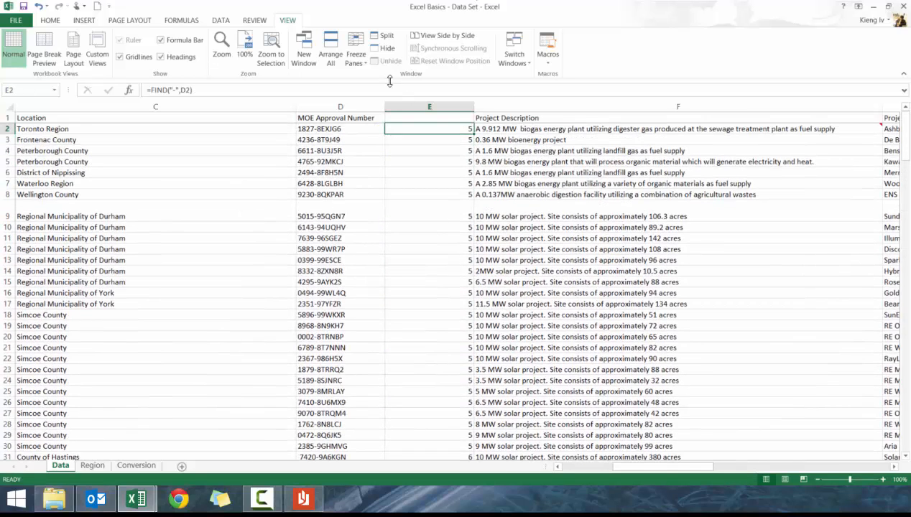
Wrap the E2 formula in IFERROR so it shows "No dash exists": =IFERROR(FIND("-",D2),"No dash exists")
{"action": "left_click", "coordinate": [163, 91]}
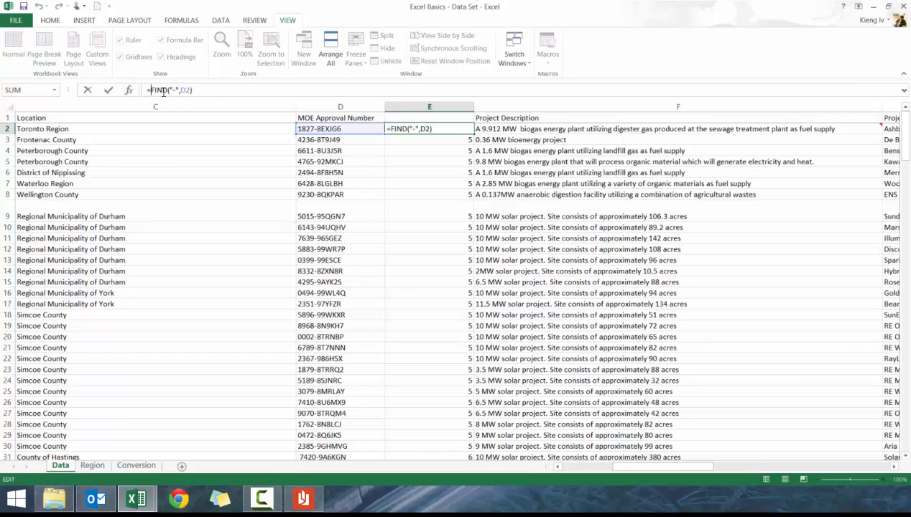
{"action": "type", "text": "IFERROR(FIND(\"-\""}
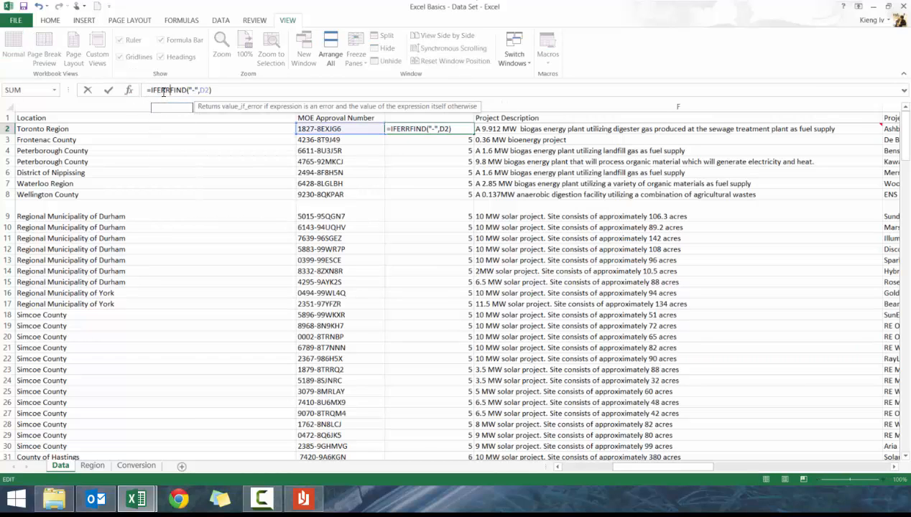
{"action": "type", "text": ",D2),"}
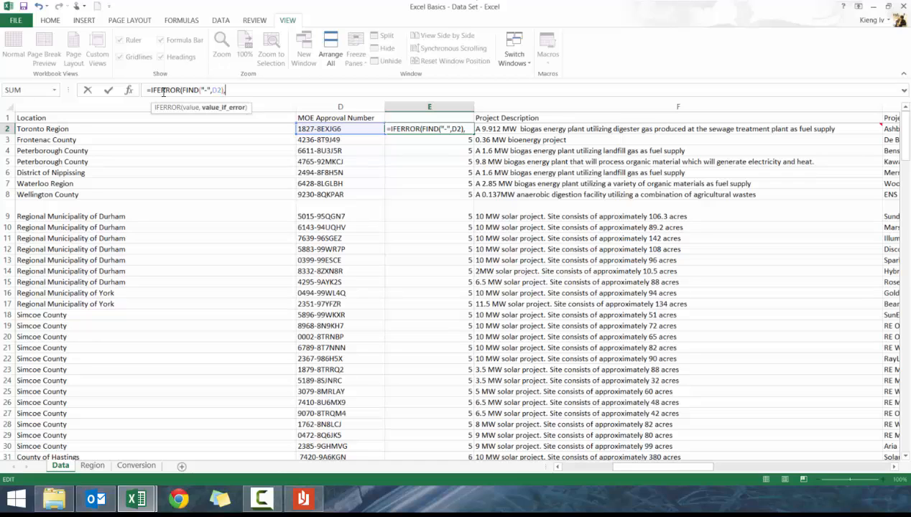
{"action": "type", "text": "\"No "}
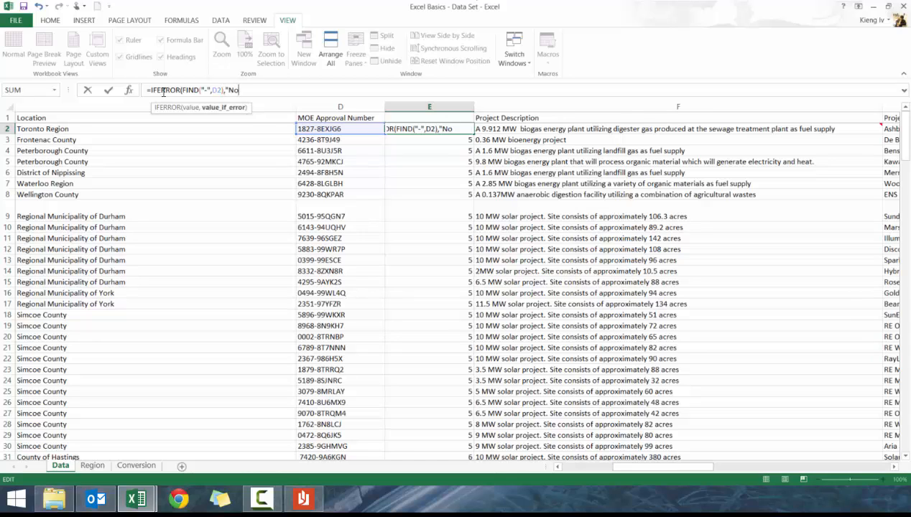
{"action": "type", "text": "dash exists\")"}
{"action": "key", "text": "ctrl+Return"}
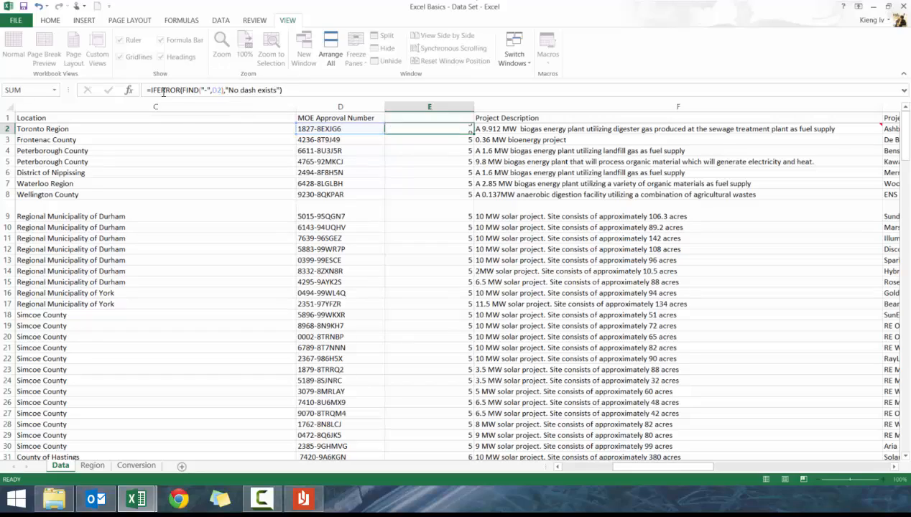
Copy the IFERROR formula from E2 into E119 and fill it down to the end of column E
{"action": "key", "text": "ctrl+c"}
{"action": "scroll", "coordinate": [571, 250], "scroll_direction": "down", "scroll_amount": 3}
{"action": "scroll", "coordinate": [439, 409], "scroll_direction": "down", "scroll_amount": 20}
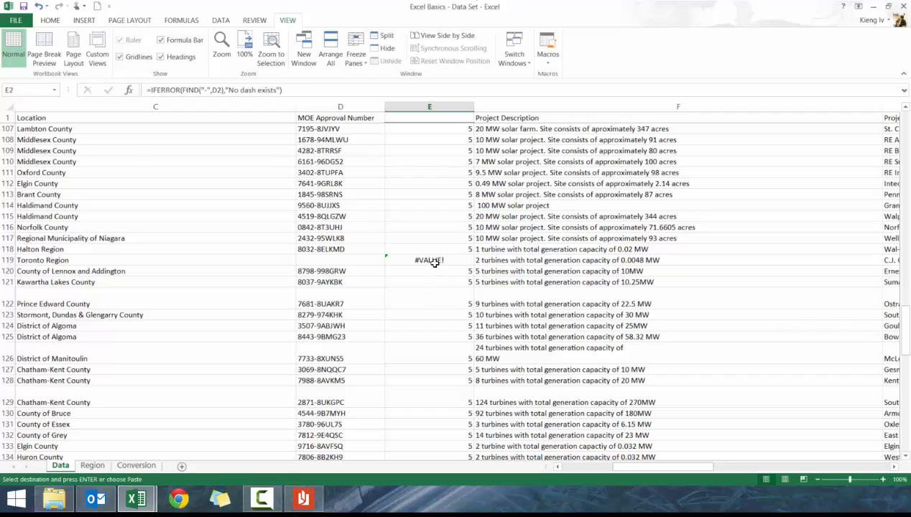
{"action": "left_click", "coordinate": [428, 260], "text": "shift"}
{"action": "key", "text": "ctrl+v"}
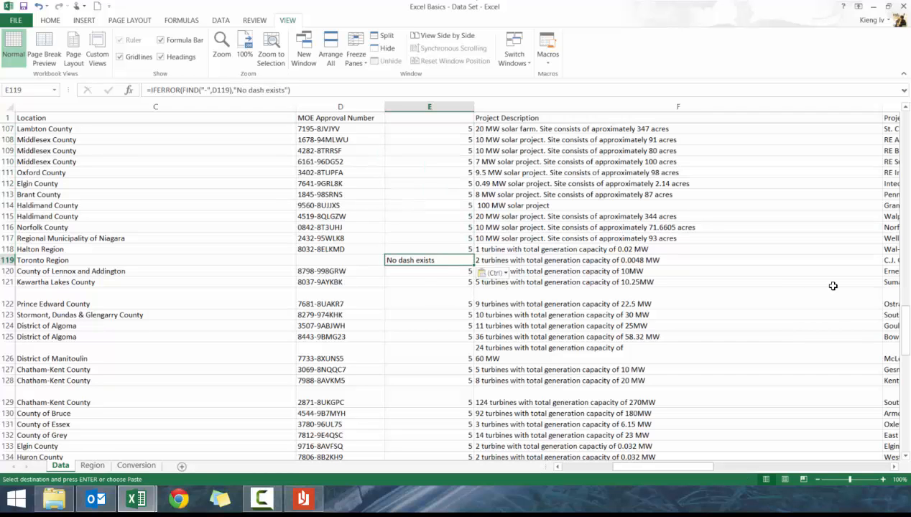
{"action": "left_click", "coordinate": [454, 261]}
{"action": "scroll", "coordinate": [472, 172], "scroll_direction": "down", "scroll_amount": 3}
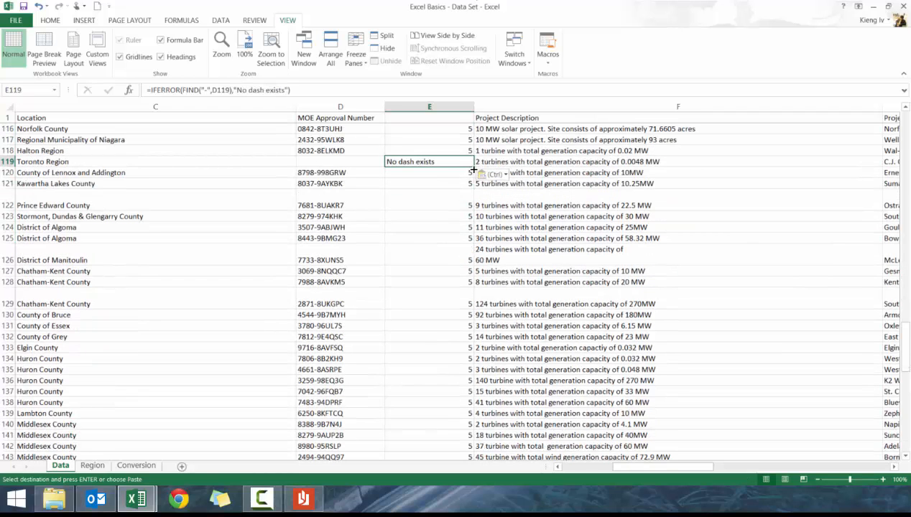
{"action": "double_click", "coordinate": [472, 171]}
Delete the helper column E containing the dash-position formulas
{"action": "scroll", "coordinate": [481, 216], "scroll_direction": "down", "scroll_amount": 18}
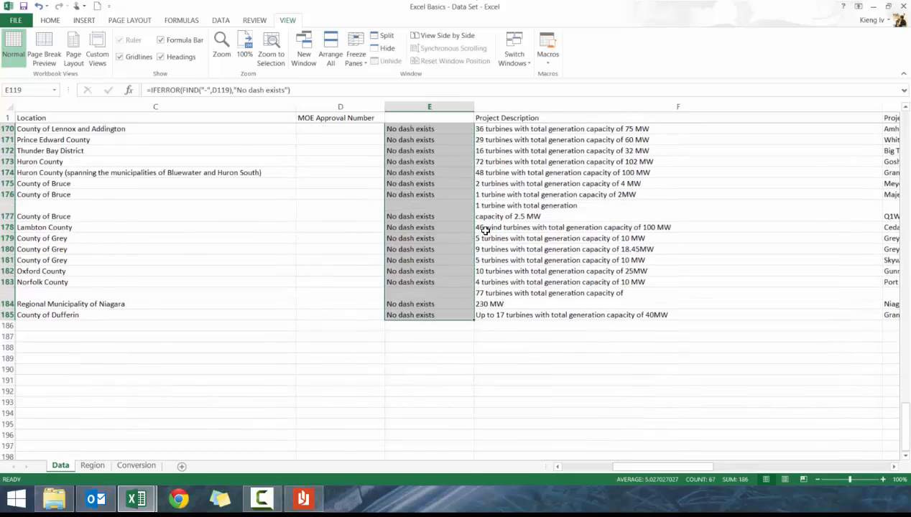
{"action": "scroll", "coordinate": [486, 230], "scroll_direction": "down", "scroll_amount": 3}
{"action": "scroll", "coordinate": [451, 272], "scroll_direction": "up", "scroll_amount": 20}
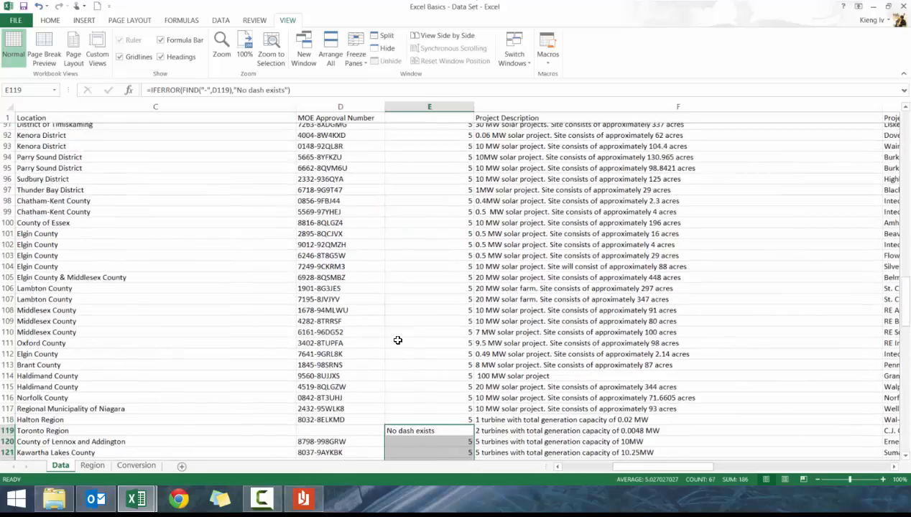
{"action": "scroll", "coordinate": [398, 339], "scroll_direction": "up", "scroll_amount": 7}
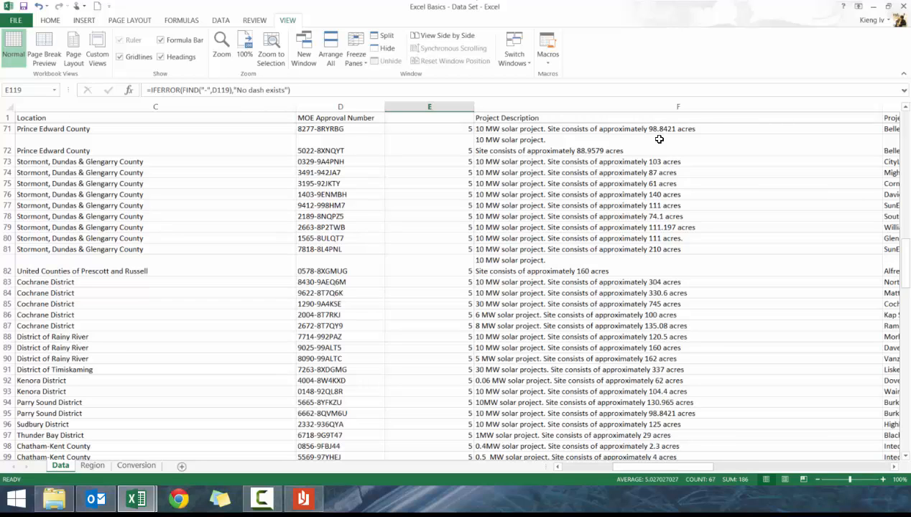
{"action": "scroll", "coordinate": [408, 190], "scroll_direction": "up", "scroll_amount": 7}
{"action": "scroll", "coordinate": [409, 191], "scroll_direction": "up", "scroll_amount": 16}
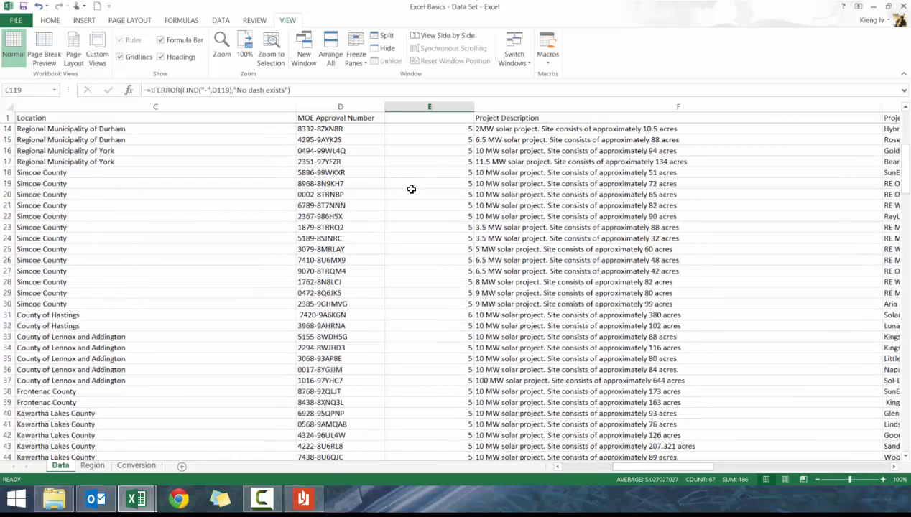
{"action": "left_click", "coordinate": [420, 105]}
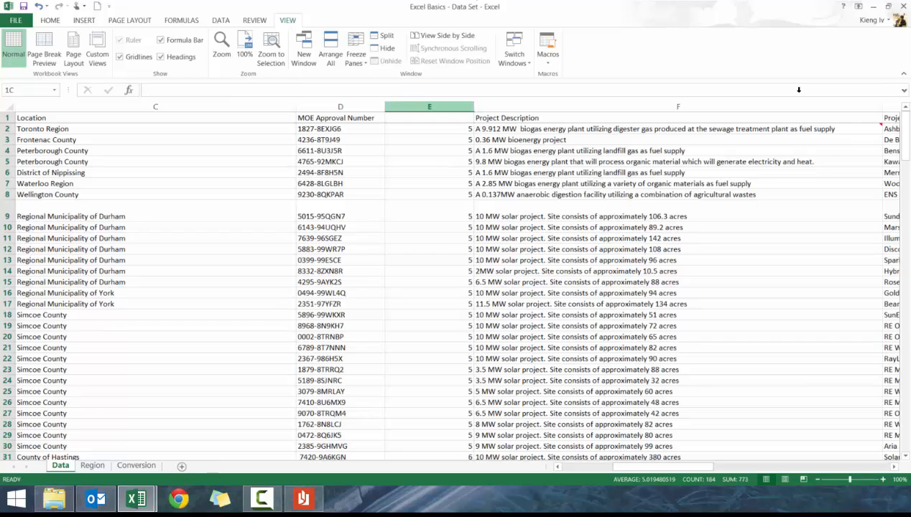
{"action": "right_click", "coordinate": [420, 108]}
{"action": "left_click", "coordinate": [434, 194]}
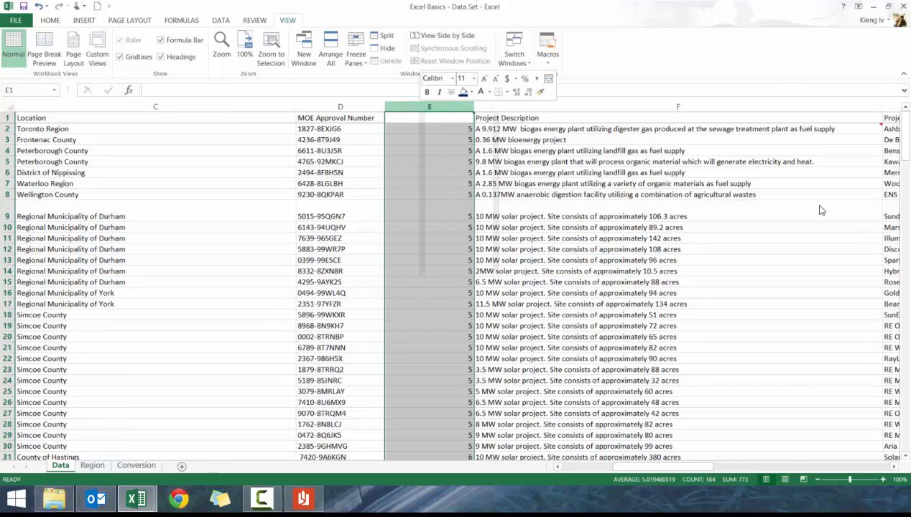
{"action": "left_click", "coordinate": [336, 185]}
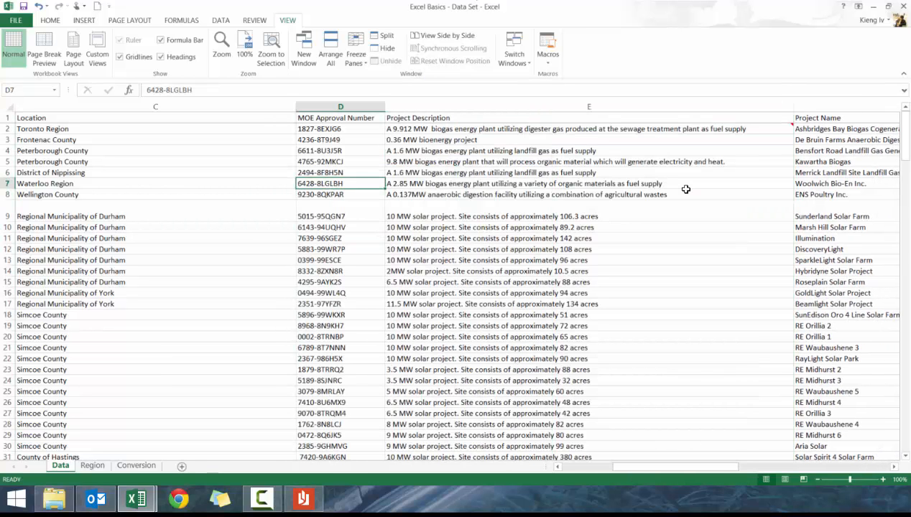